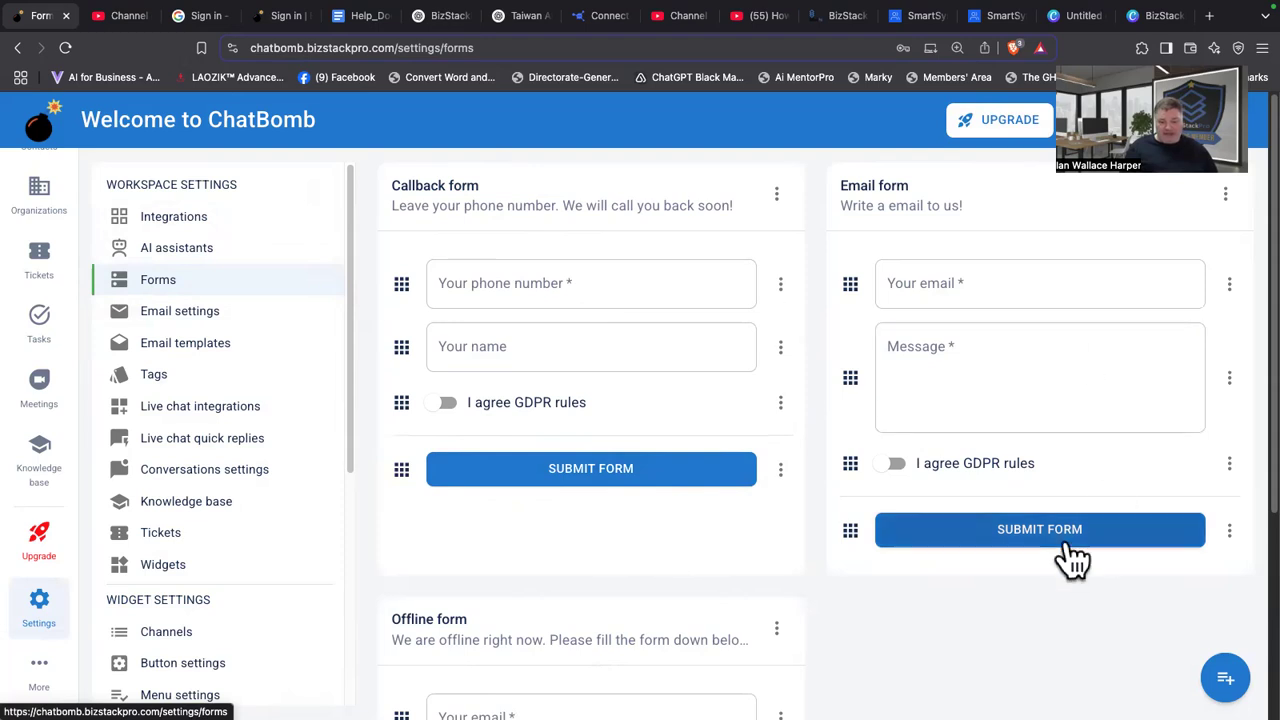
Look over the existing forms, start adding a new form and review its header layout choices.
scroll(787, 520, "down", 3)
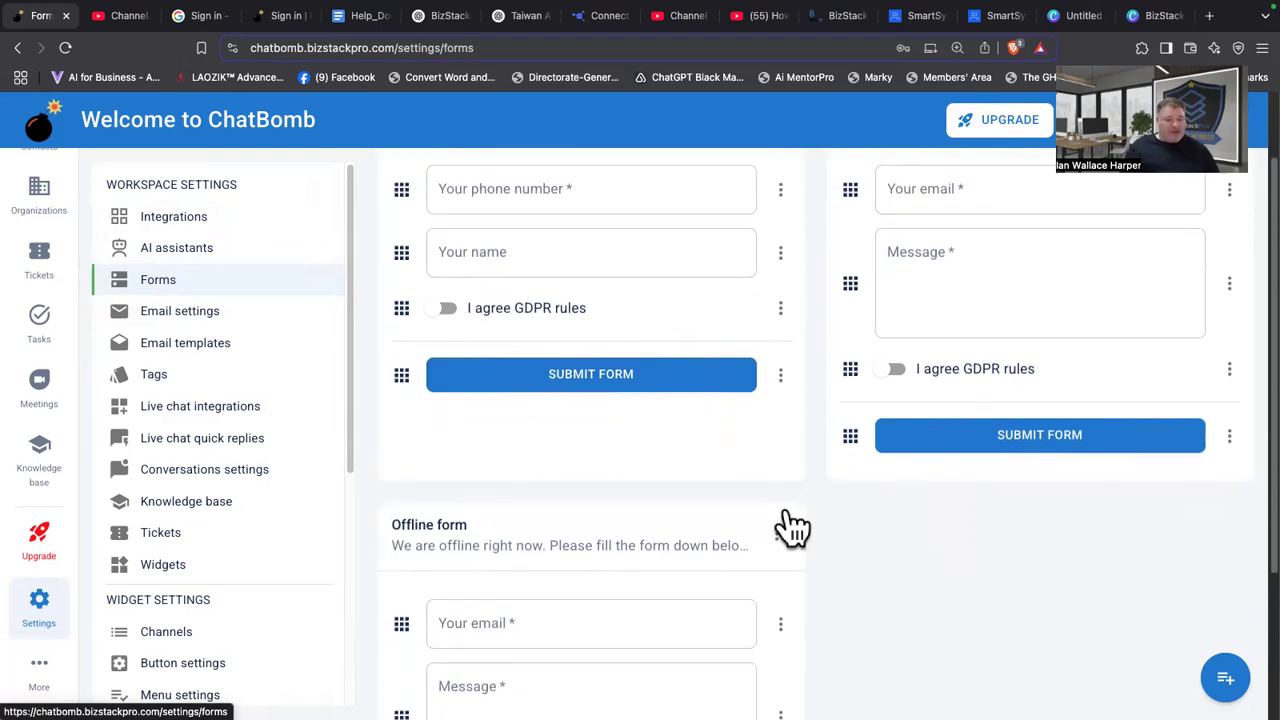
scroll(601, 435, "up", 3)
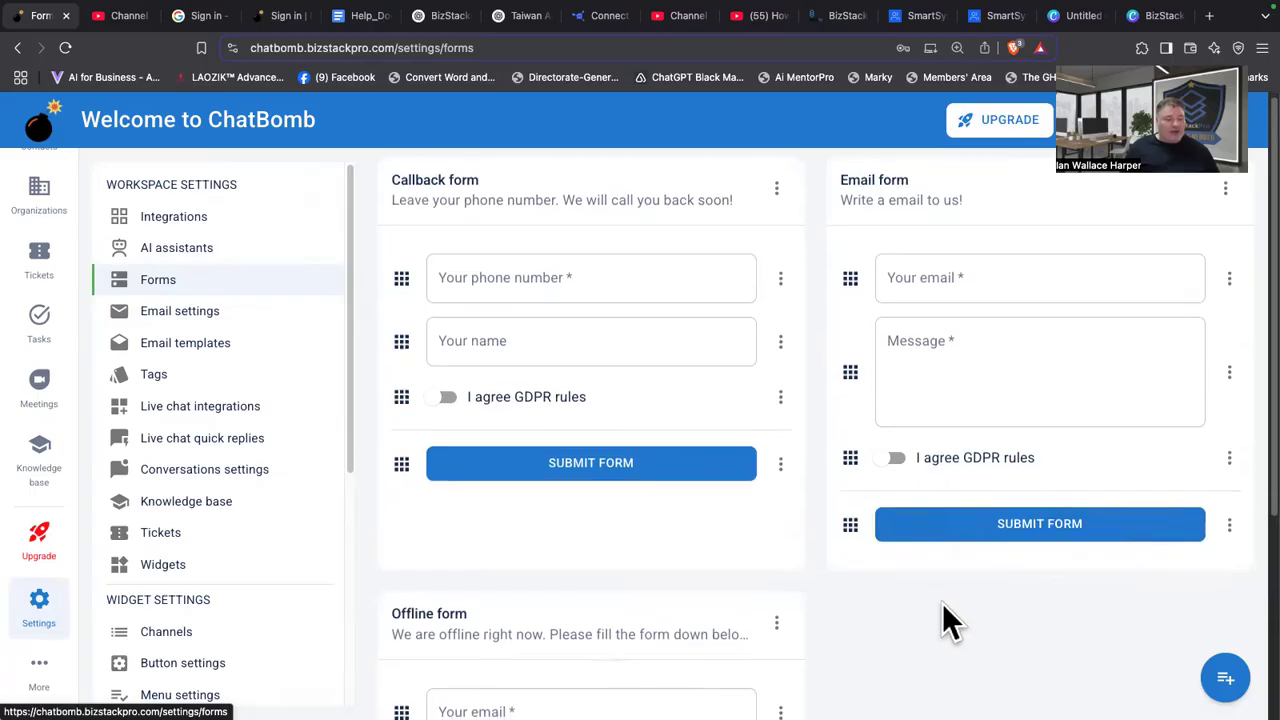
scroll(945, 618, "down", 3)
scroll(943, 528, "down", 1)
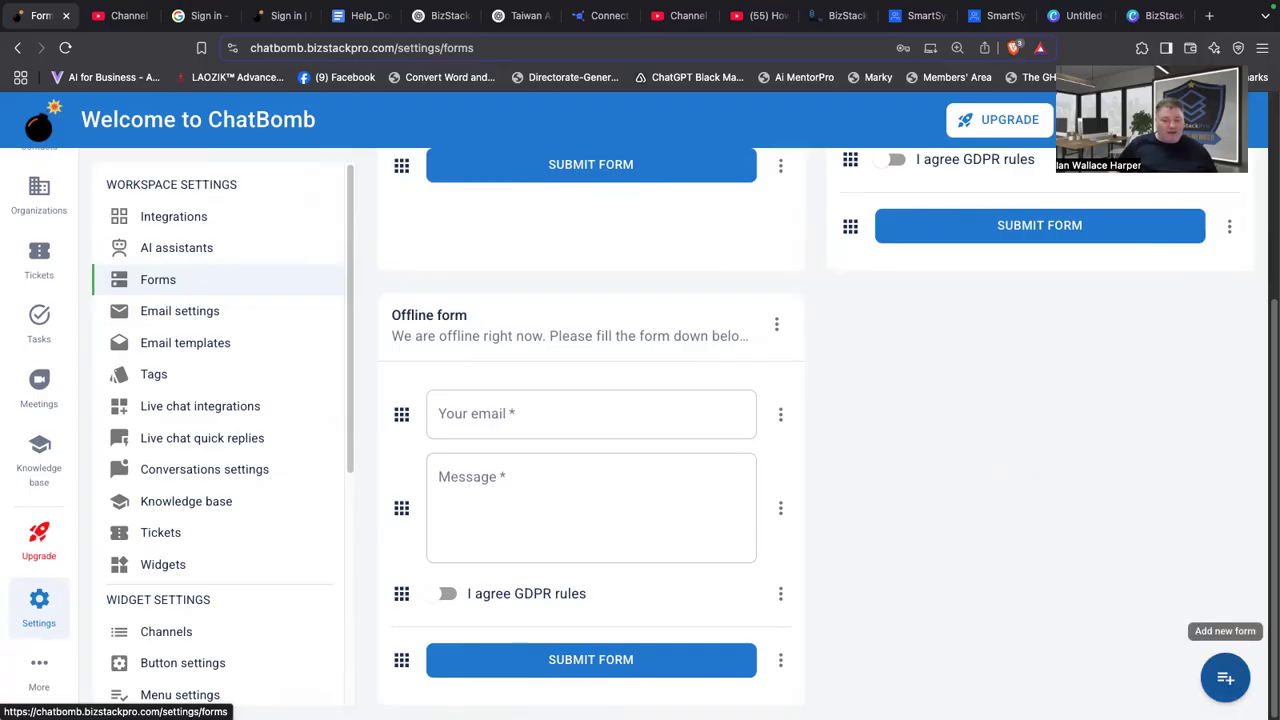
left_click(1225, 678)
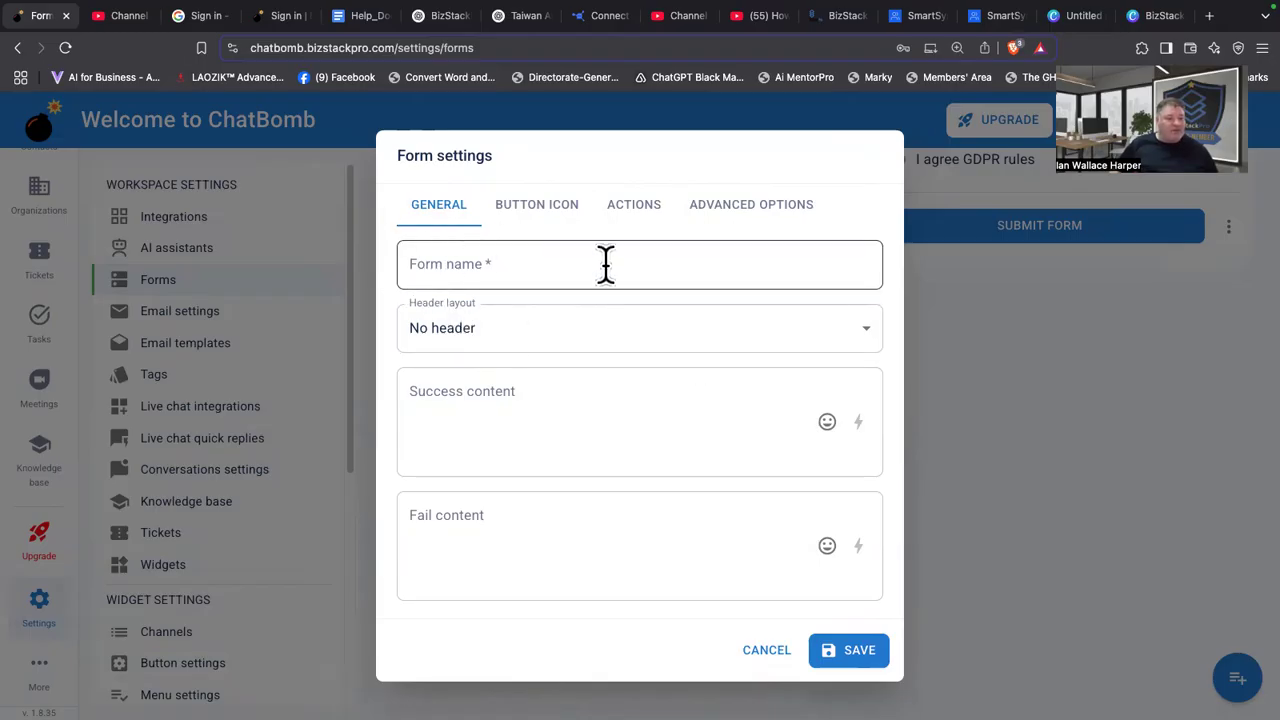
left_click(476, 345)
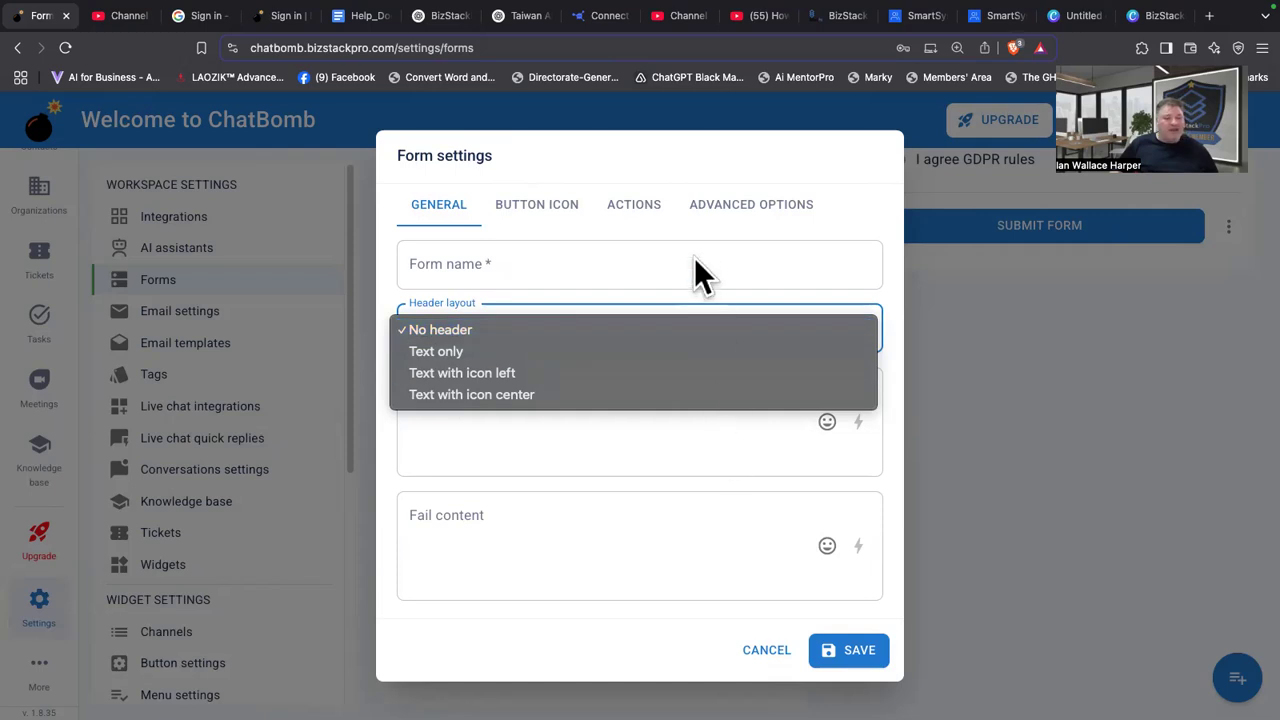
left_click(838, 205)
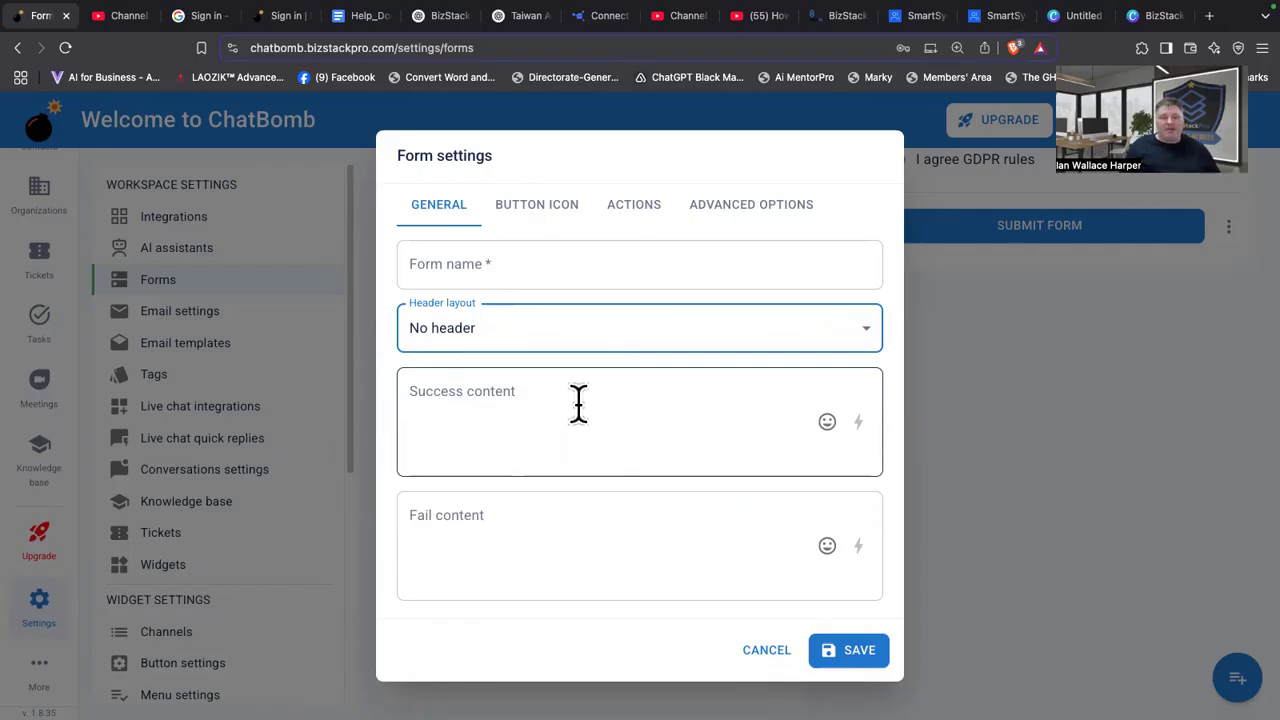
Set the new form's opened-state button icon to Built-in SVG with the open envelope containing a letter.
left_click(540, 210)
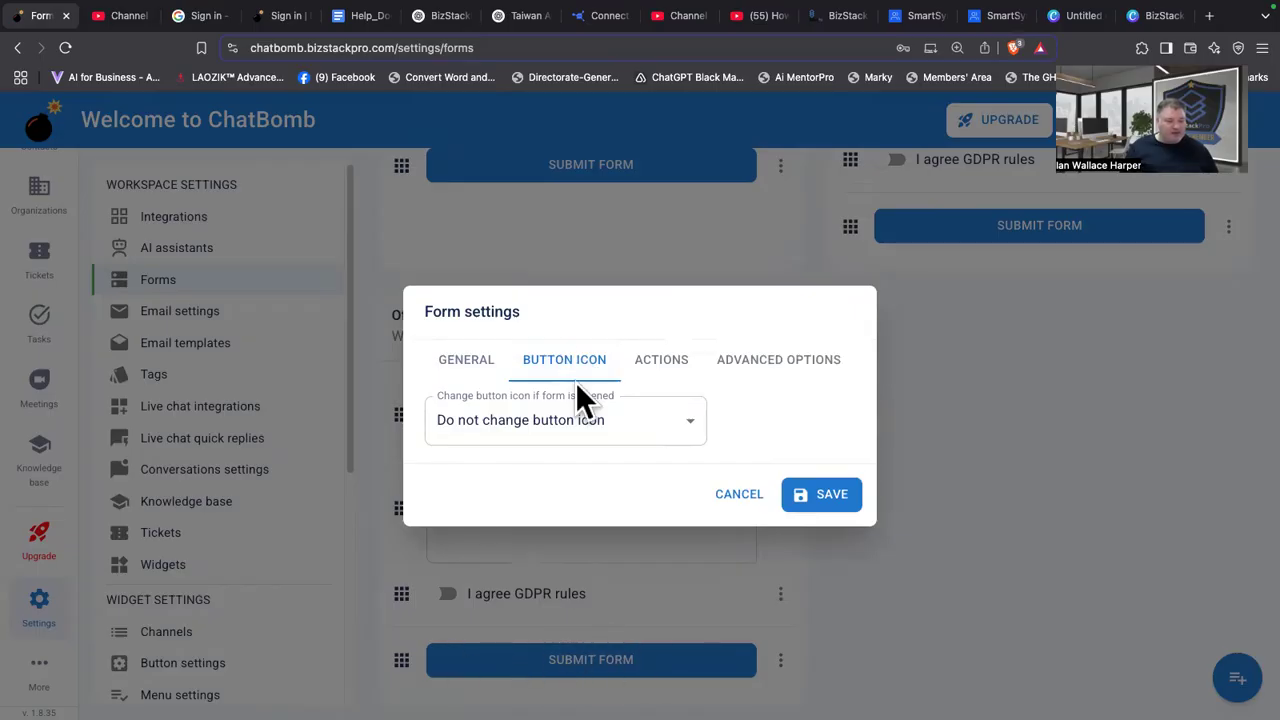
left_click(537, 437)
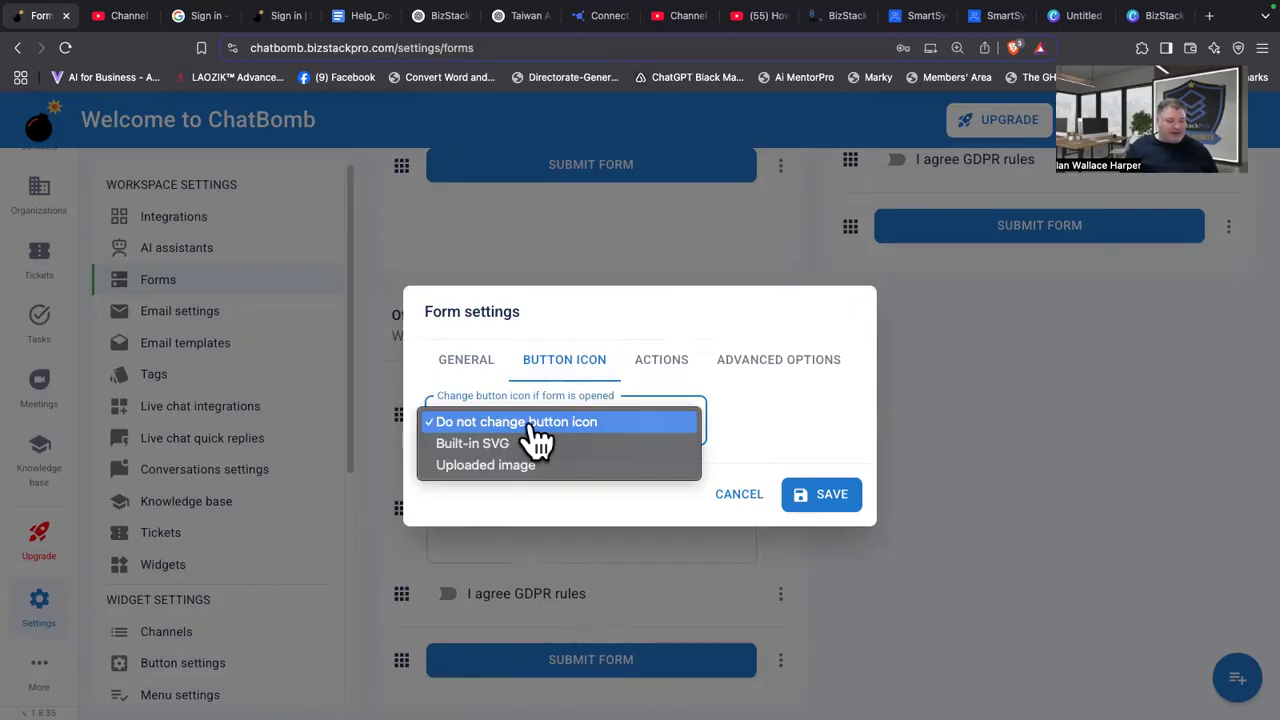
left_click(585, 448)
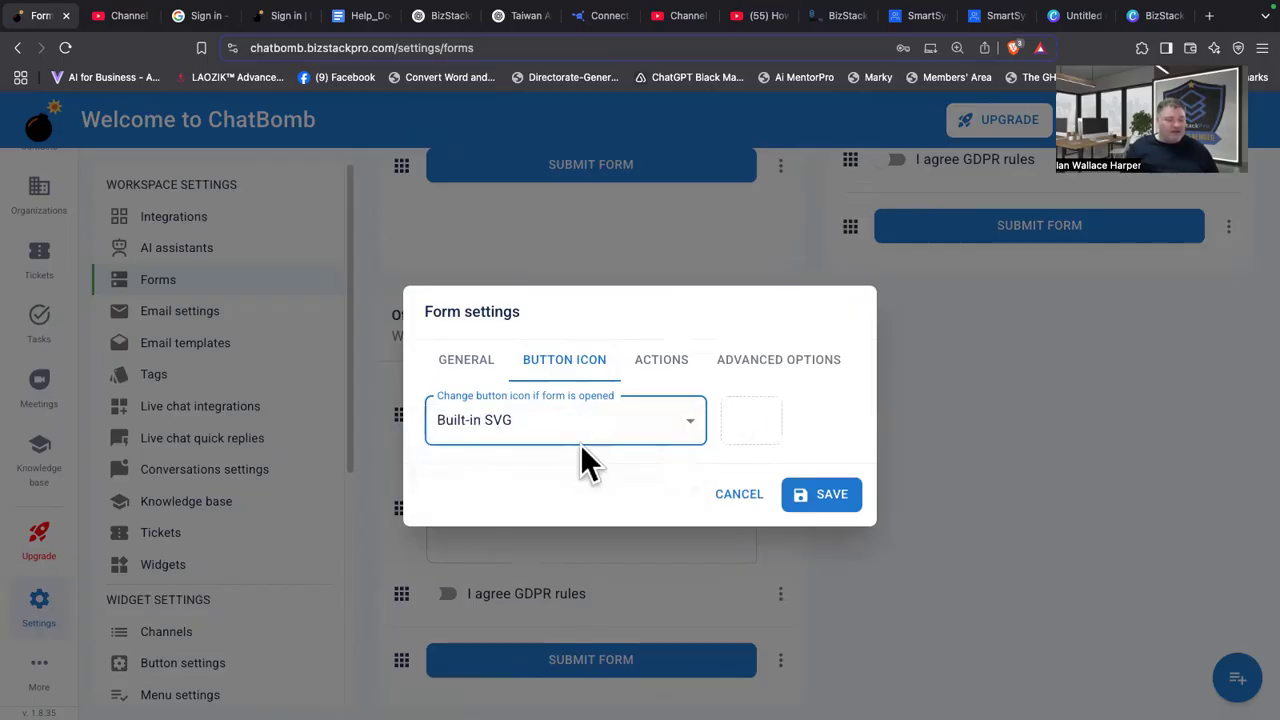
left_click(753, 430)
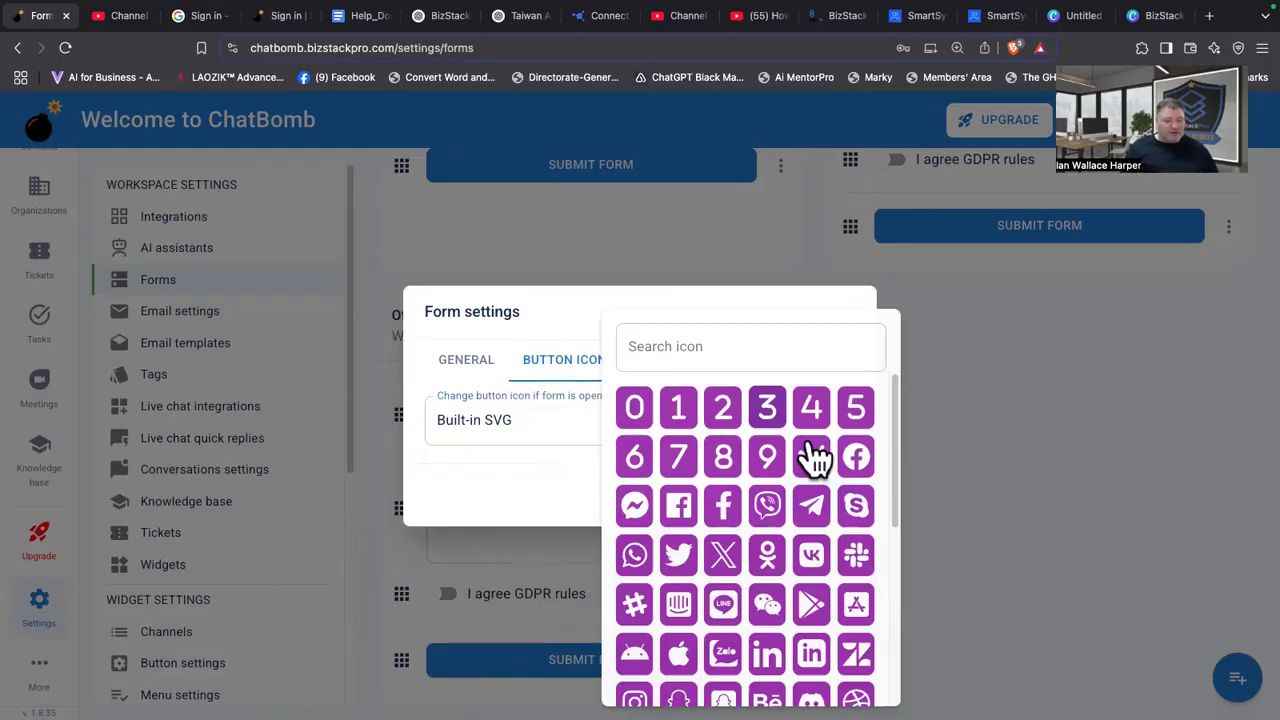
scroll(800, 570, "down", 4)
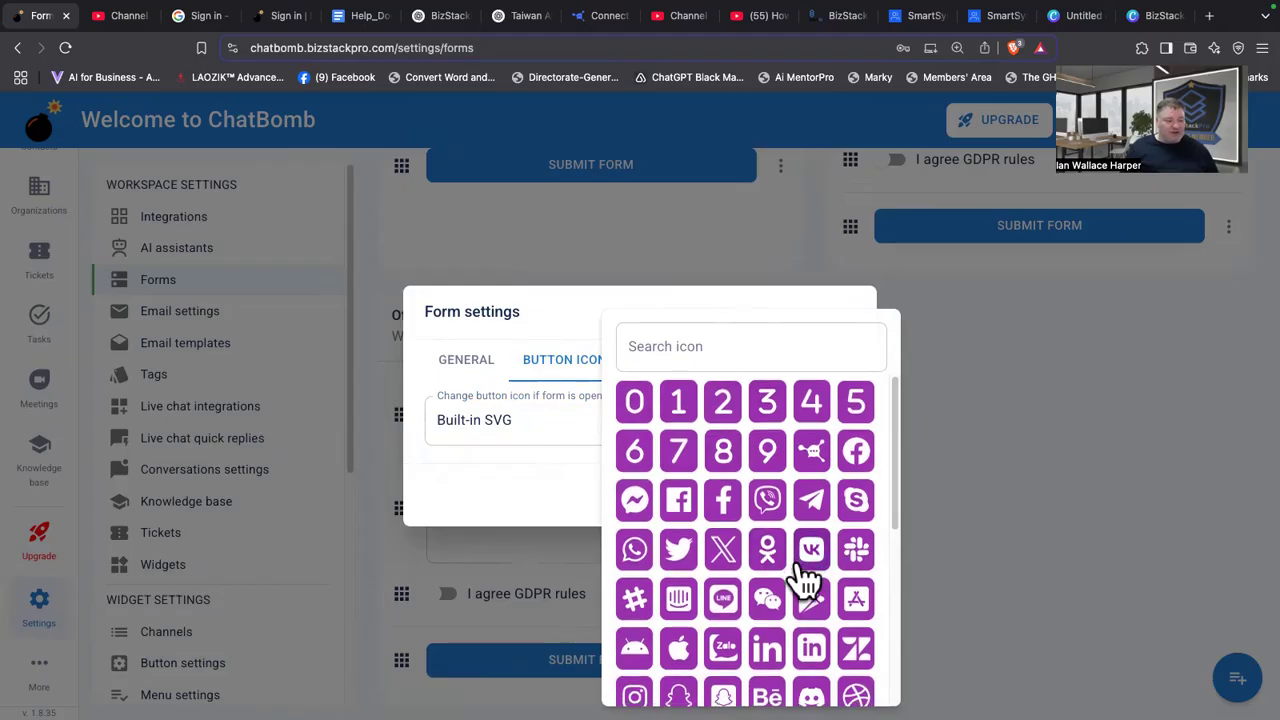
scroll(790, 570, "down", 3)
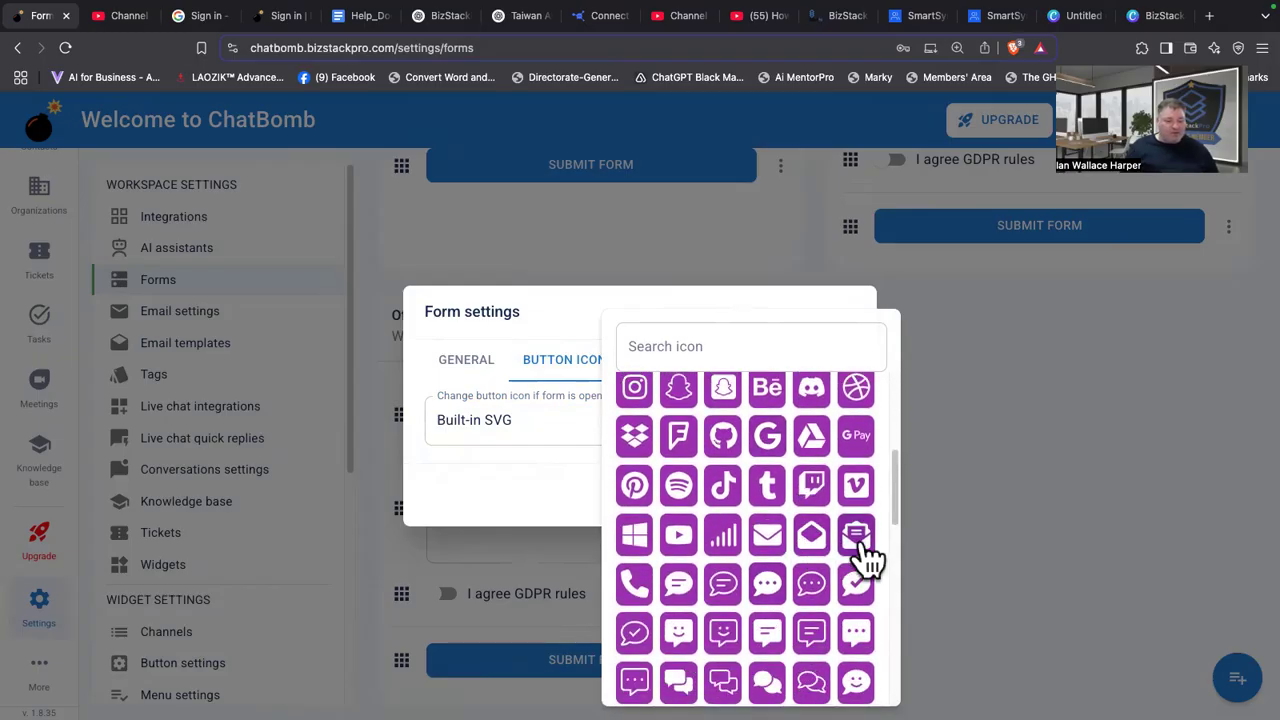
left_click(860, 545)
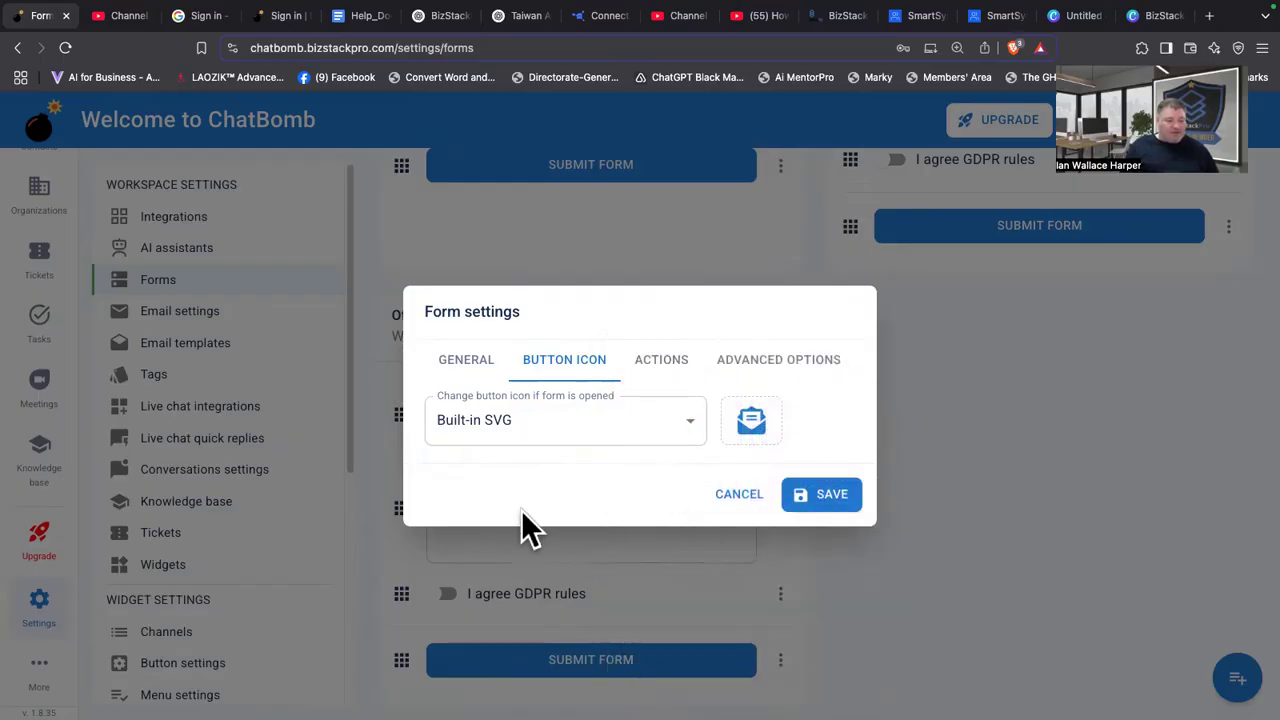
Recheck the new form's button icon source choices and return to its list of success actions.
left_click(665, 362)
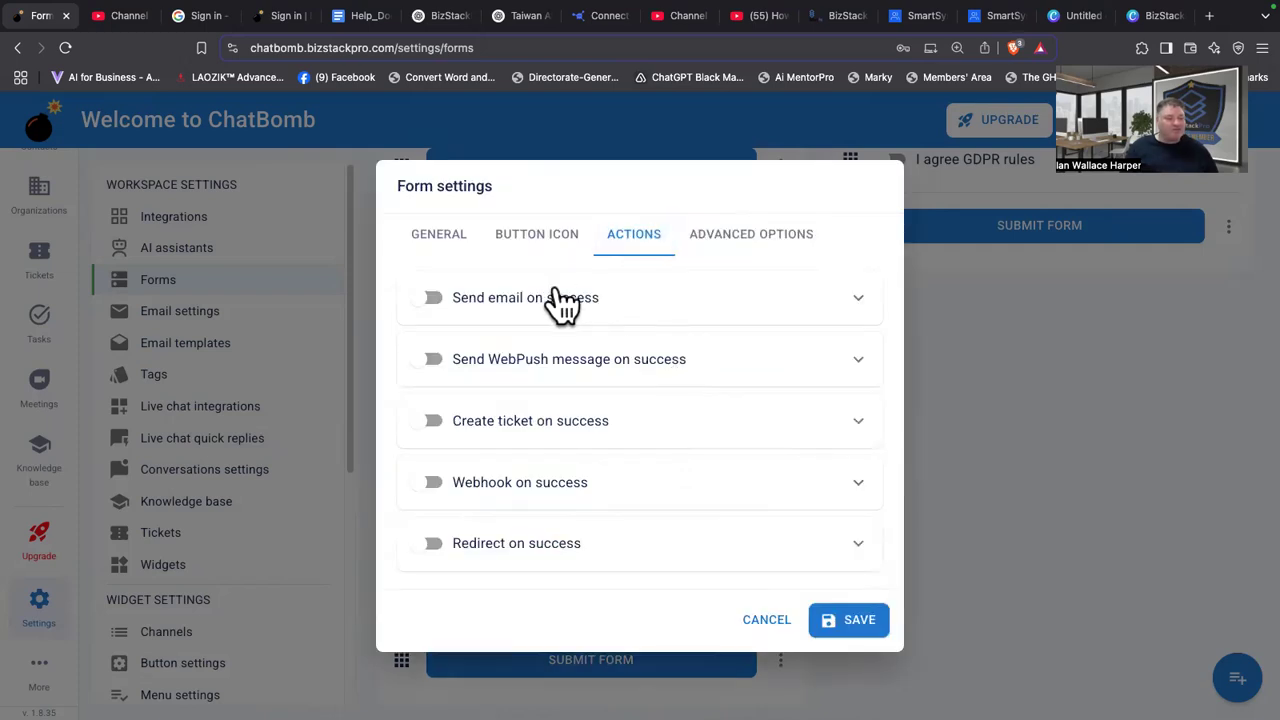
left_click(541, 245)
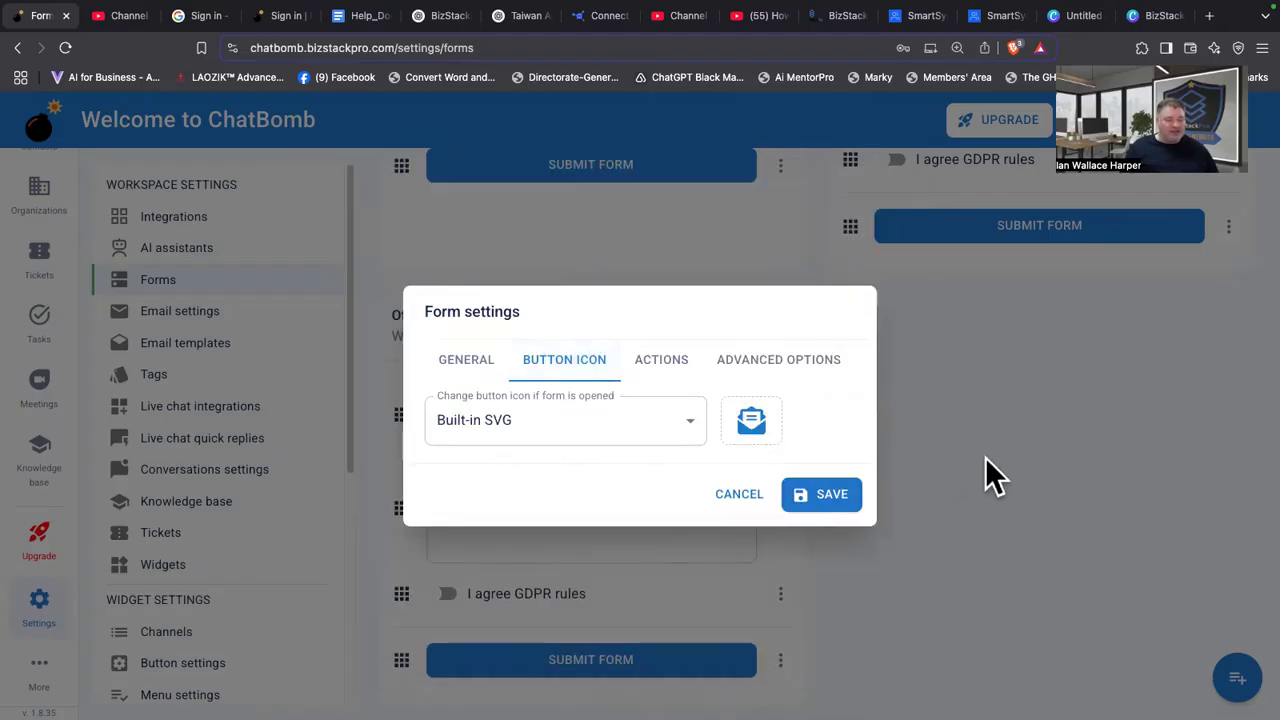
left_click(523, 440)
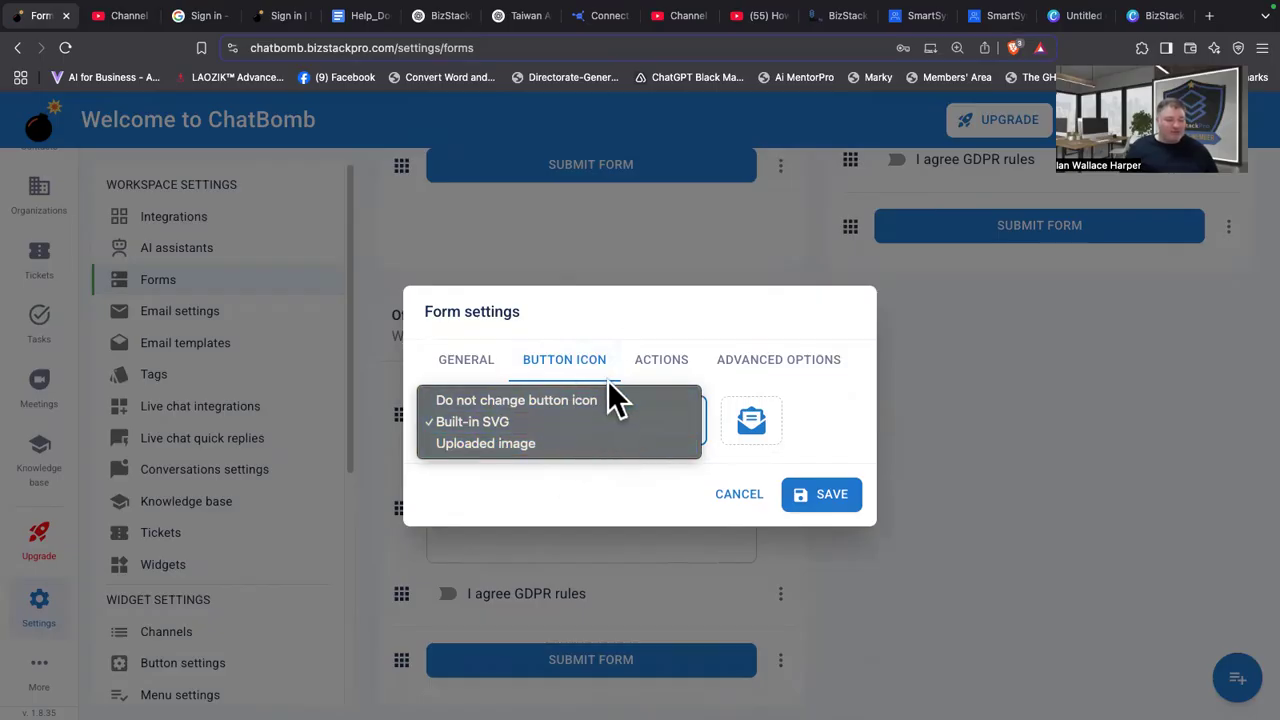
left_click(668, 378)
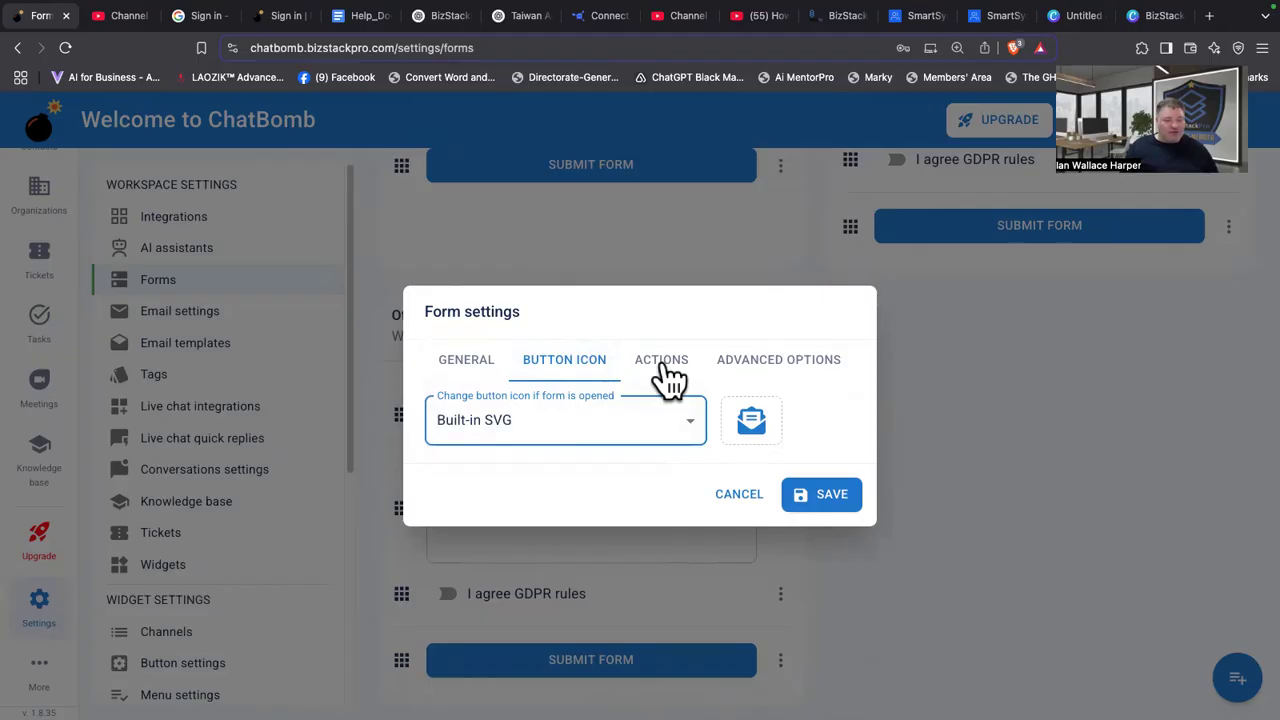
left_click(672, 368)
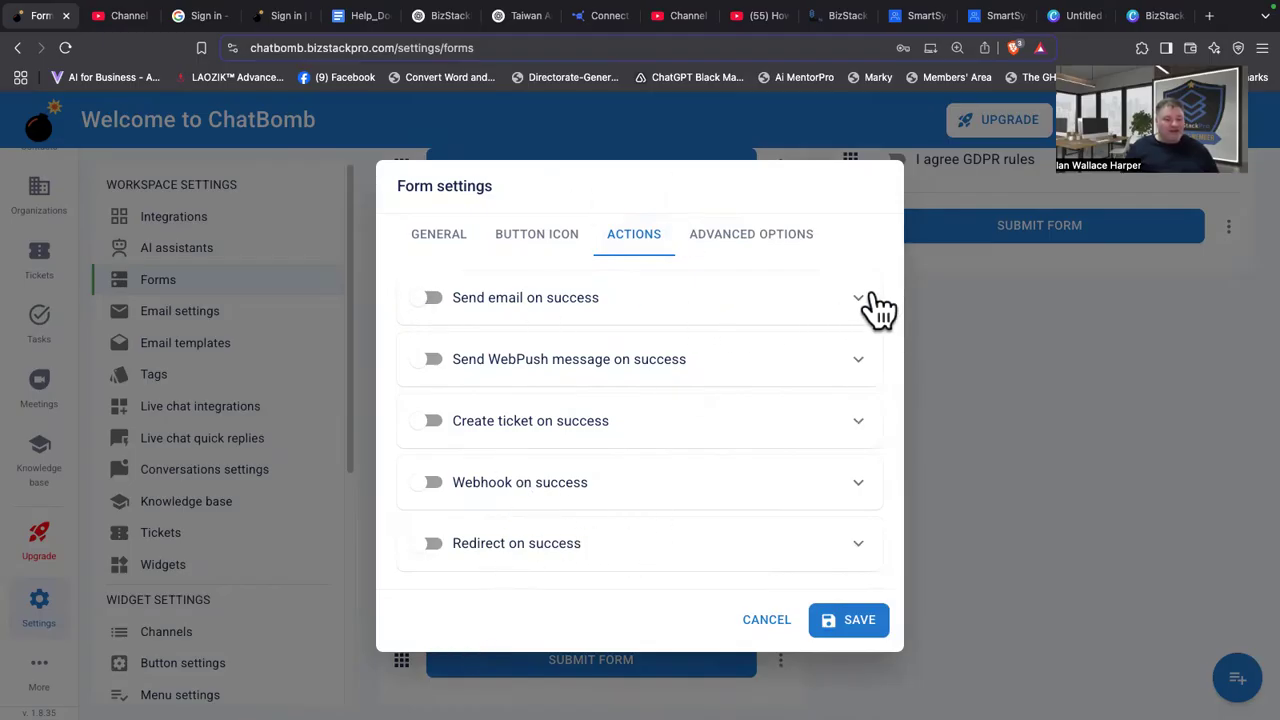
Review the settings of the new form's email and WebPush message actions on success.
left_click(858, 300)
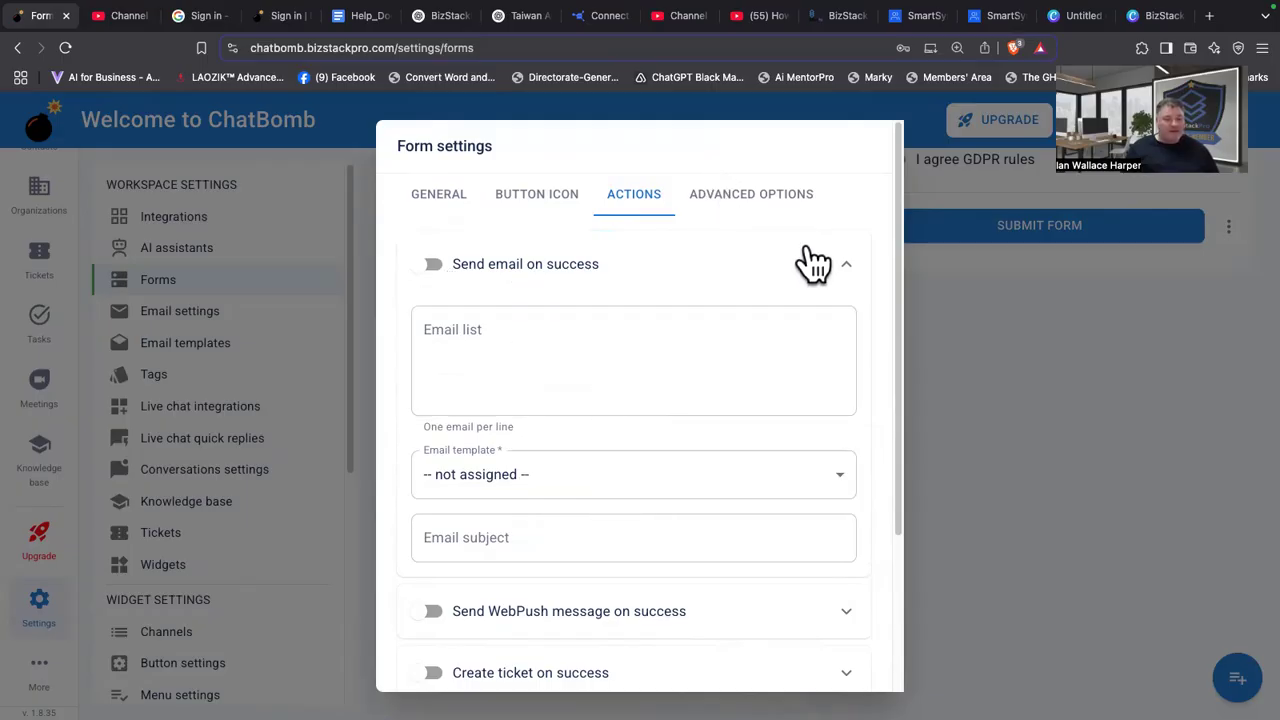
left_click(845, 266)
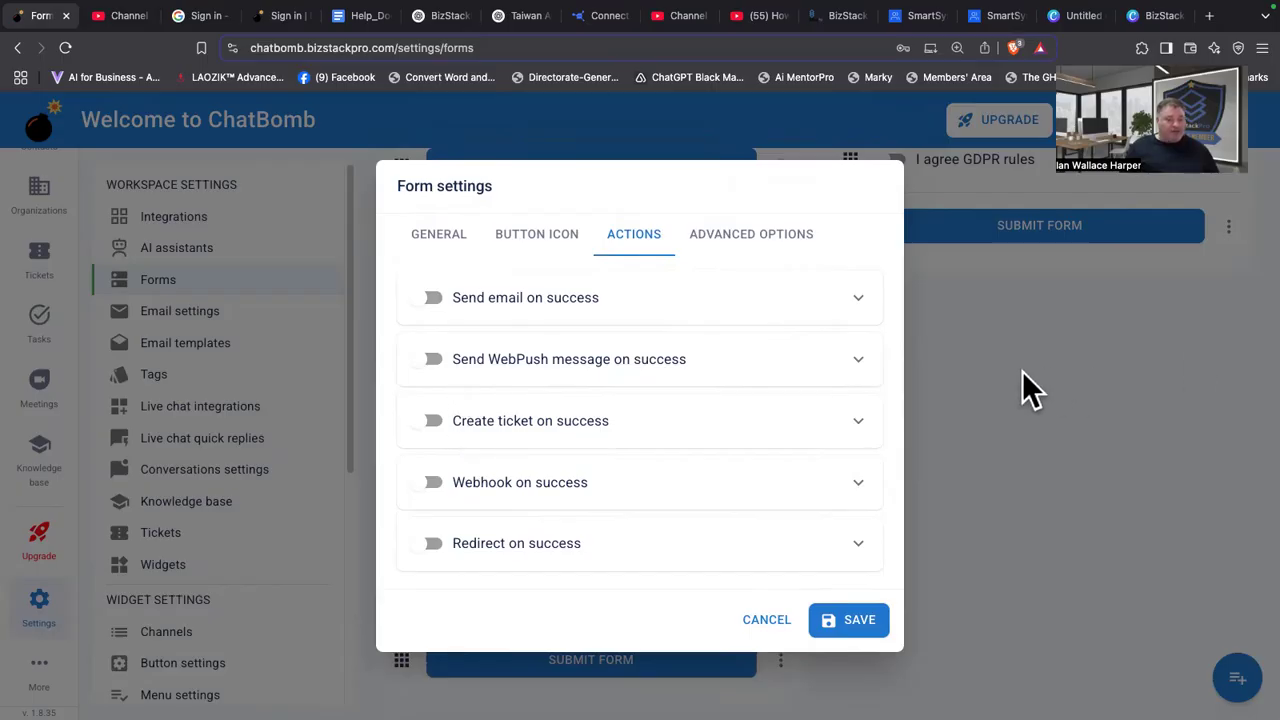
left_click(862, 362)
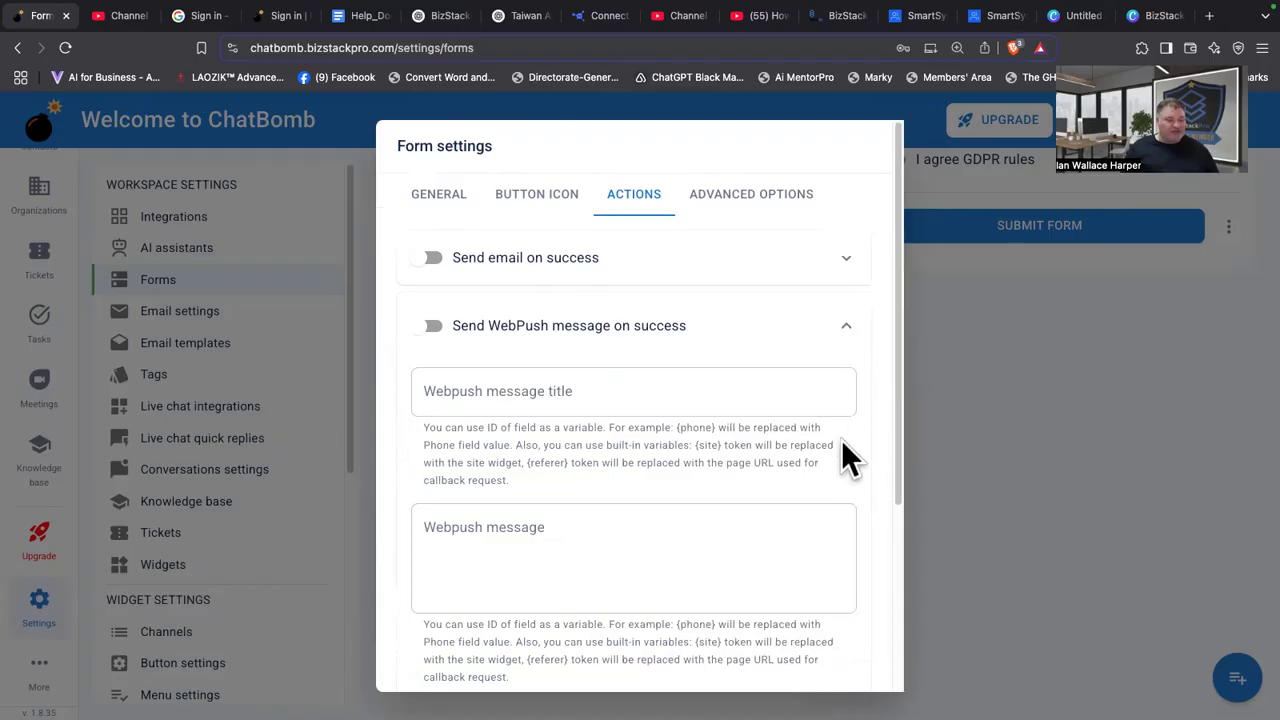
scroll(845, 455, "down", 3)
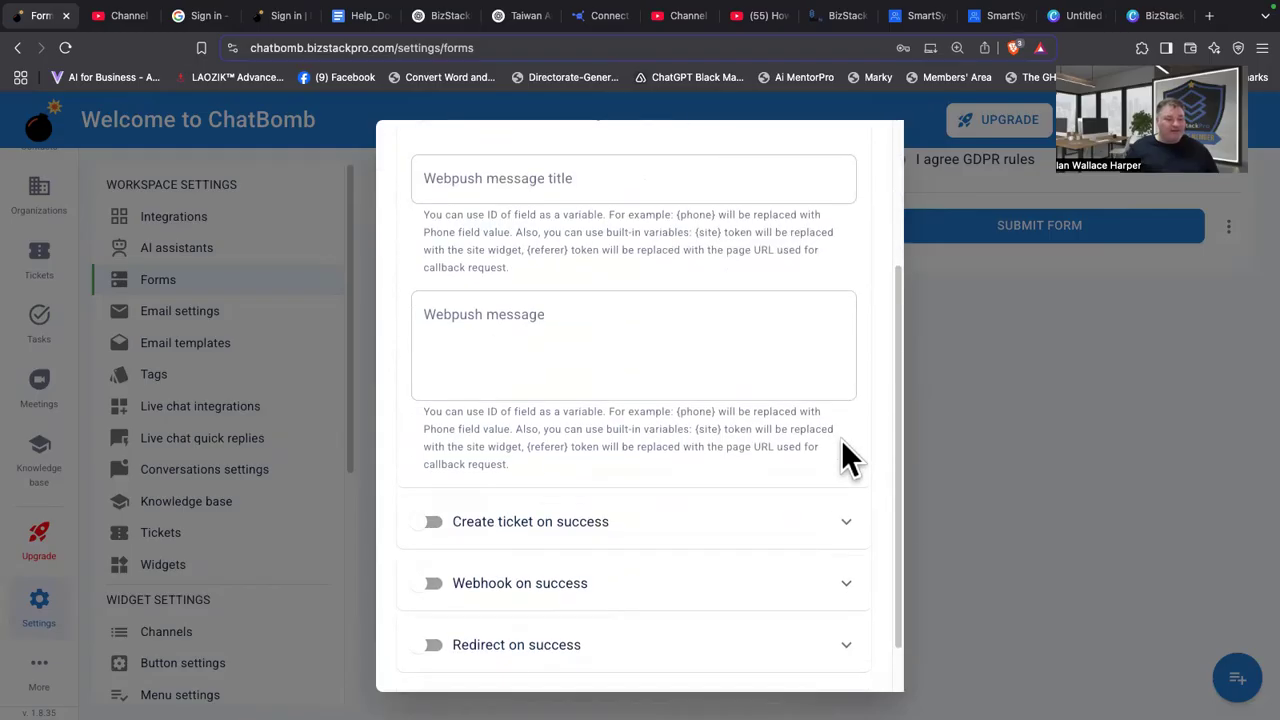
scroll(847, 370, "up", 3)
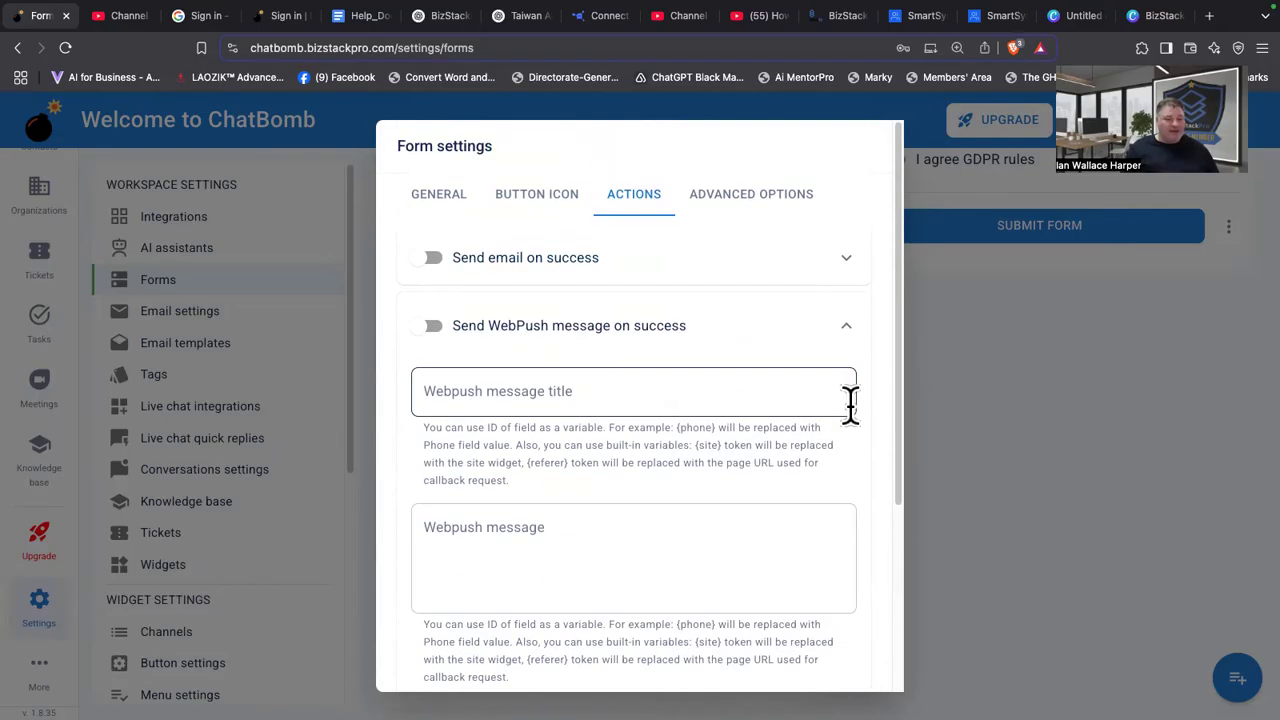
left_click(847, 330)
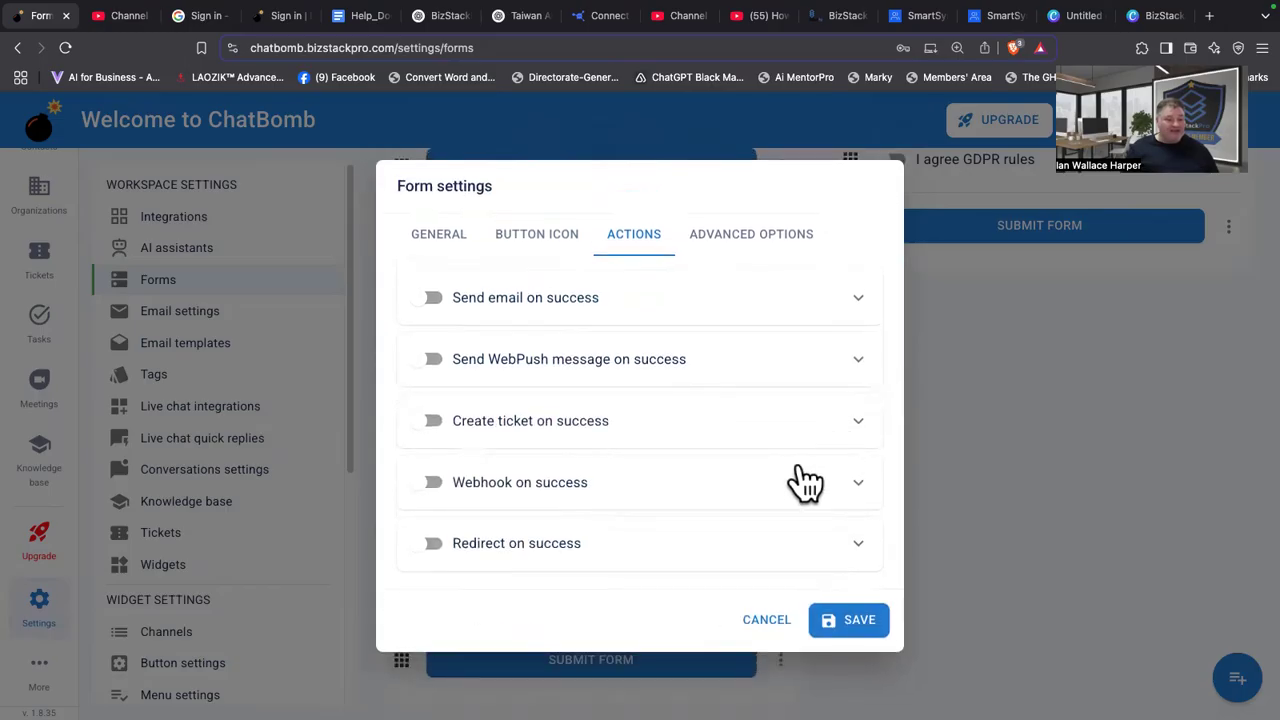
Review the title, description and ticket access choices of the Create ticket on success action.
left_click(860, 421)
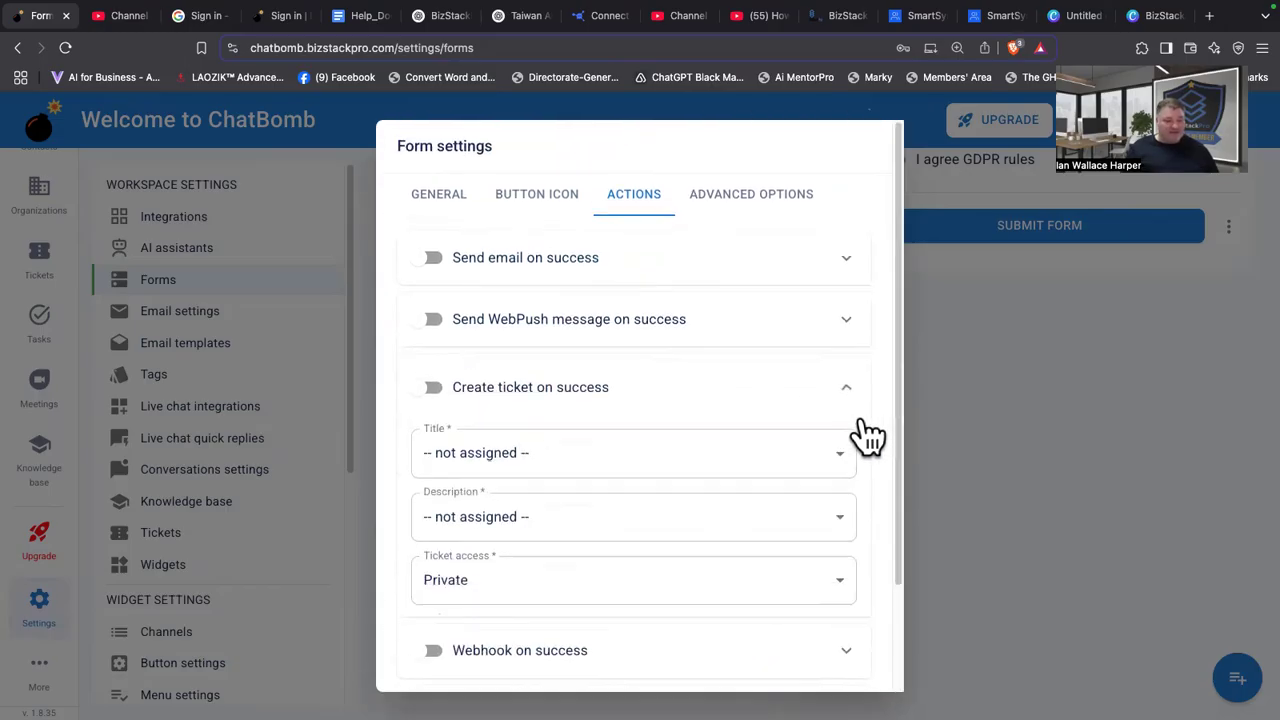
left_click(497, 463)
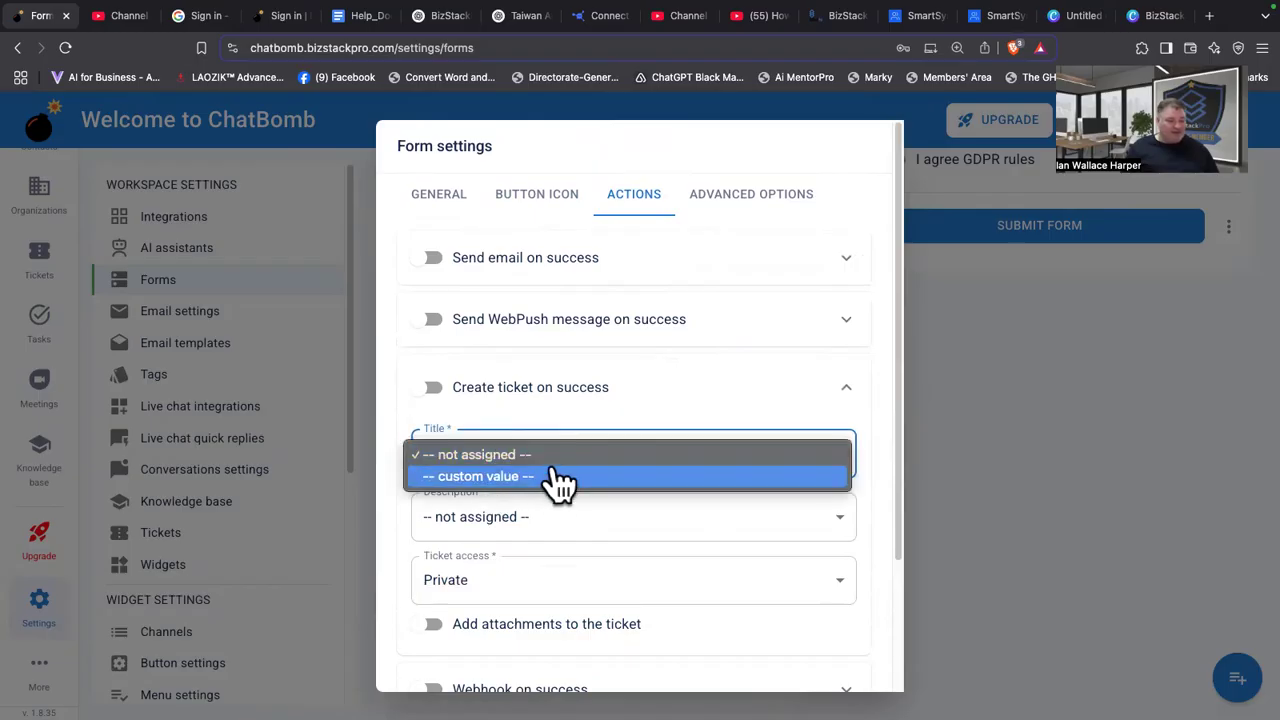
left_click(550, 455)
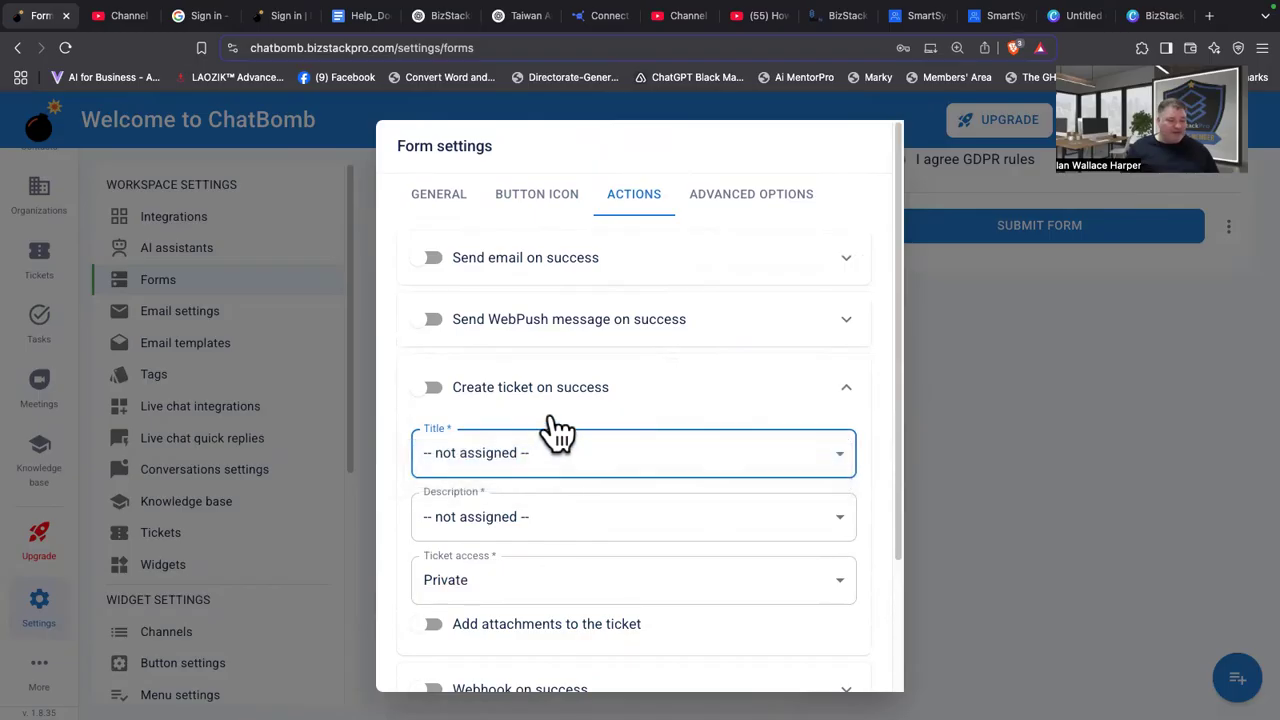
left_click(538, 518)
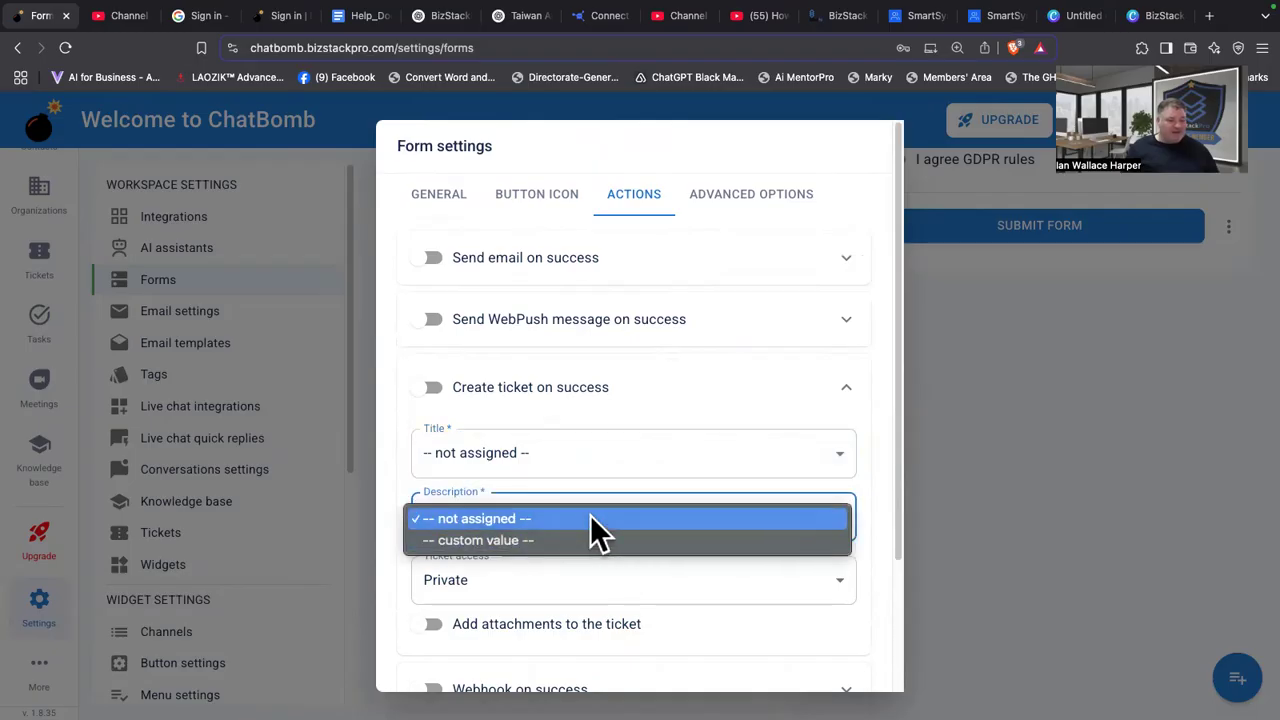
left_click(590, 518)
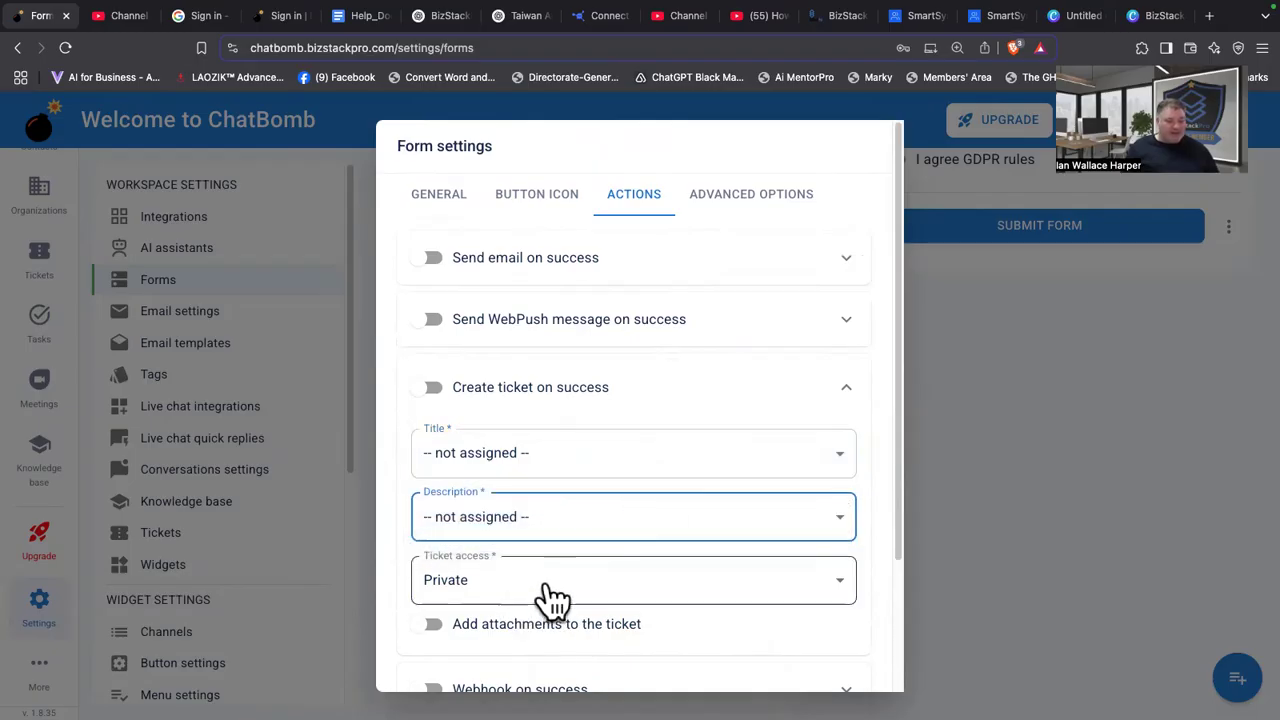
scroll(551, 597, "down", 3)
left_click(543, 500)
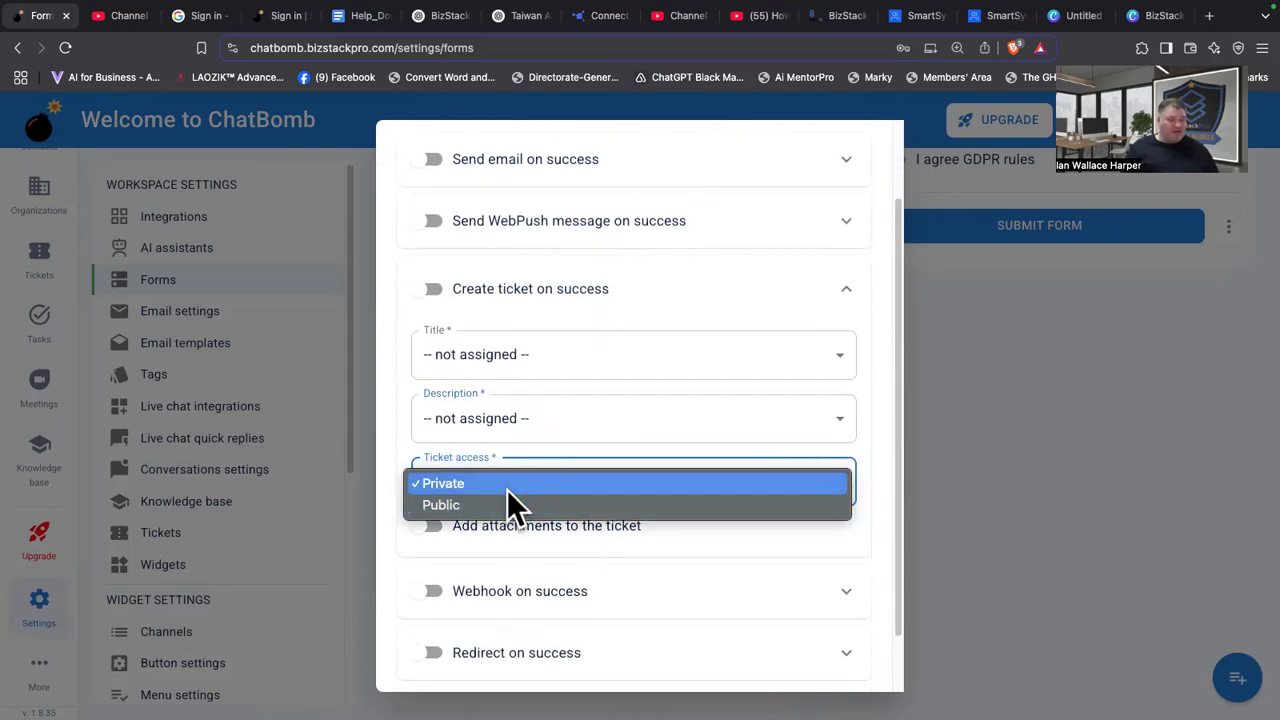
left_click(507, 486)
scroll(780, 528, "up", 3)
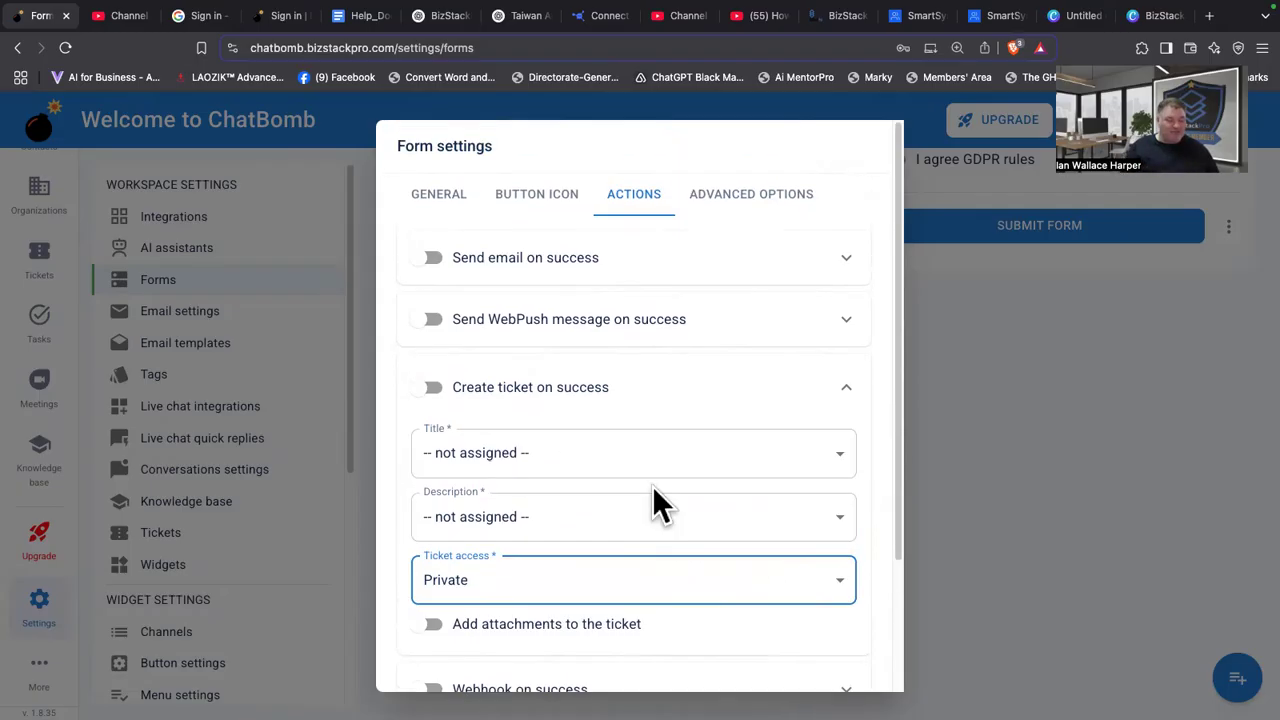
left_click(849, 387)
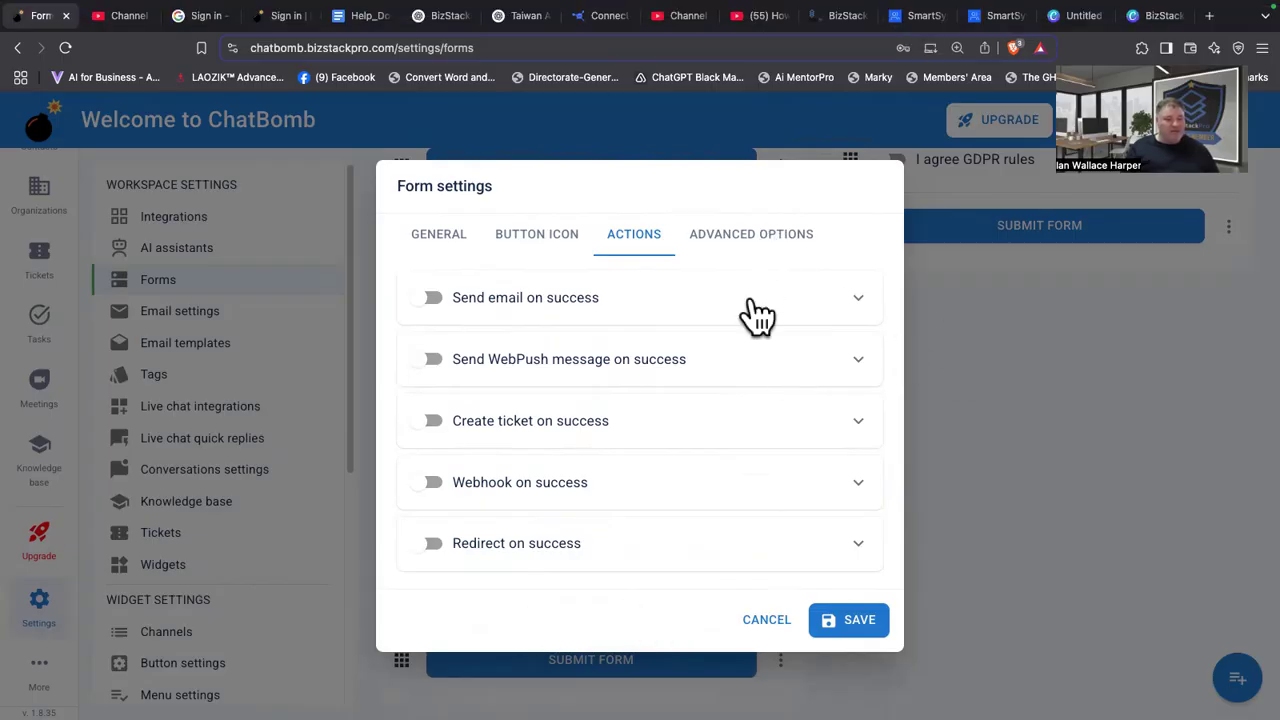
Review the new form's advanced options and discard the form without saving.
left_click(755, 240)
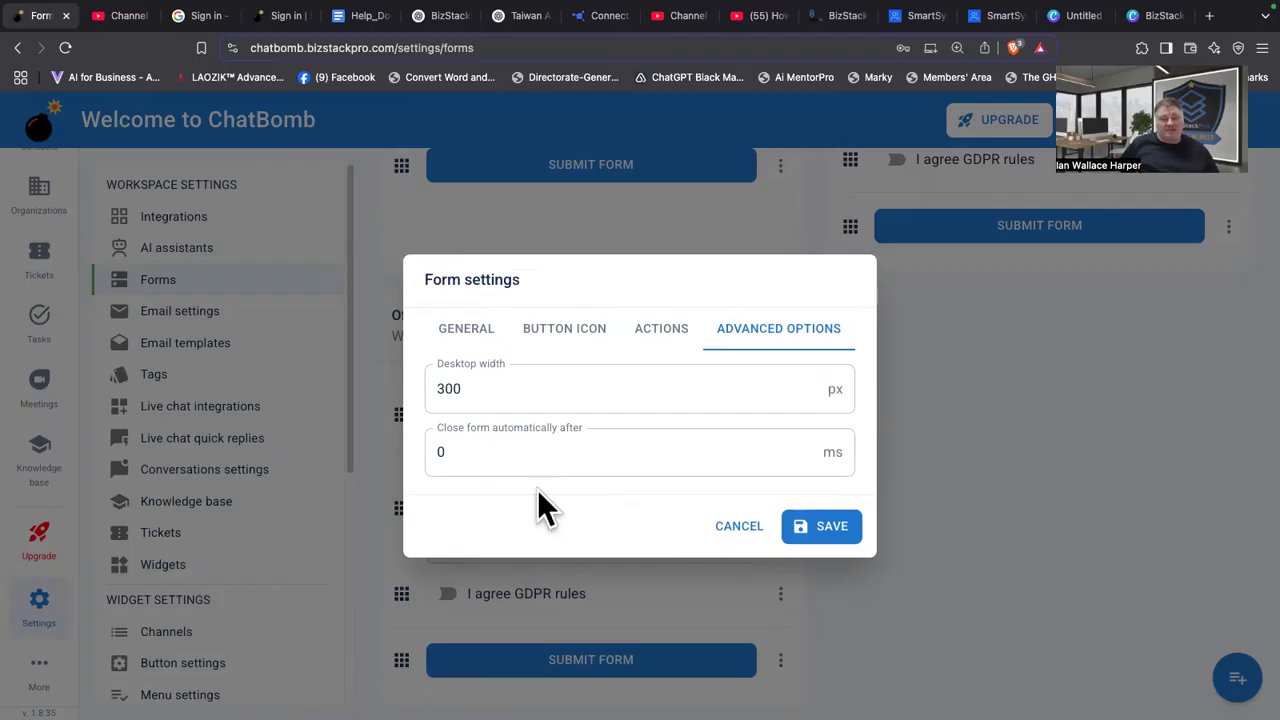
left_click(739, 527)
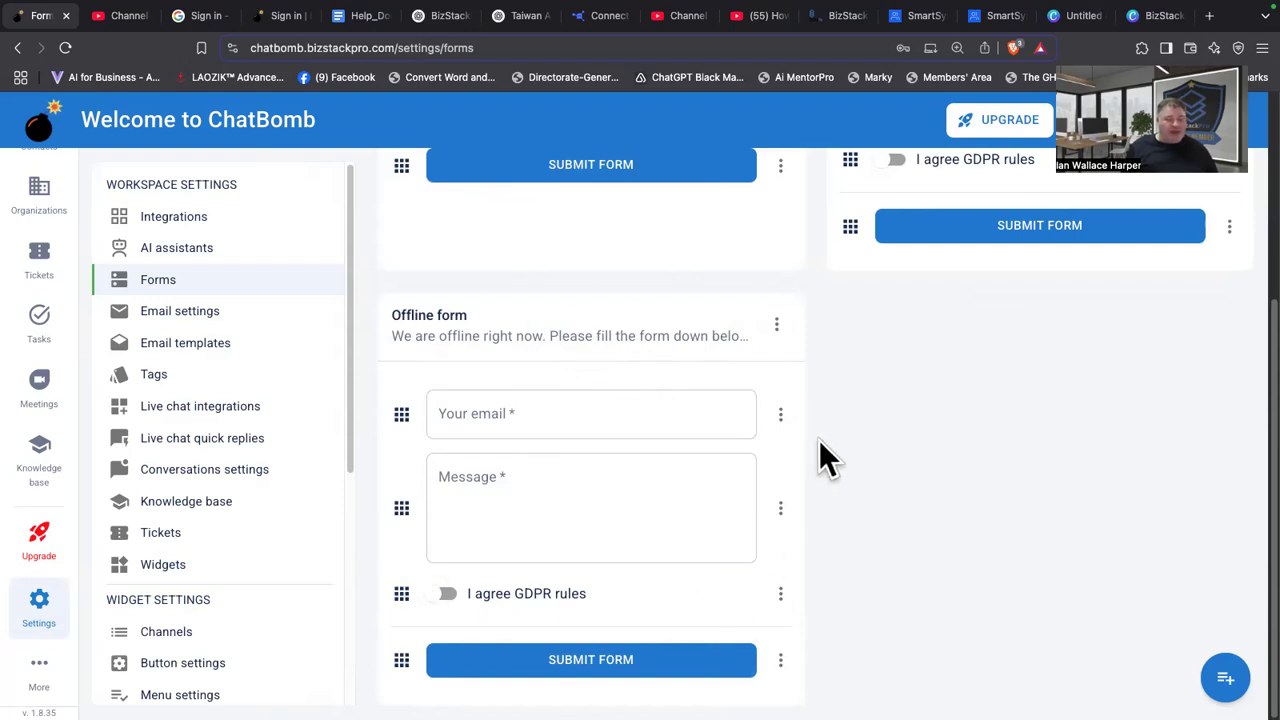
scroll(862, 480, "up", 3)
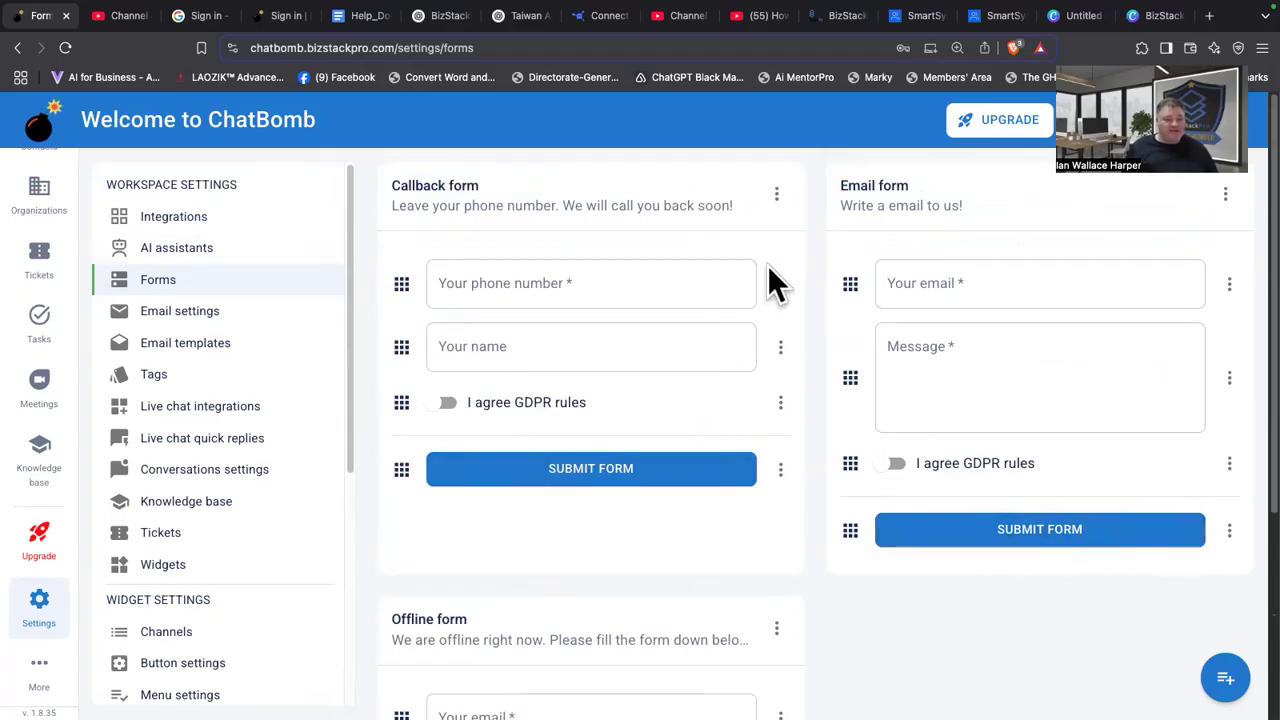
Review the Email form's general and button icon settings and close them without saving.
left_click(1227, 195)
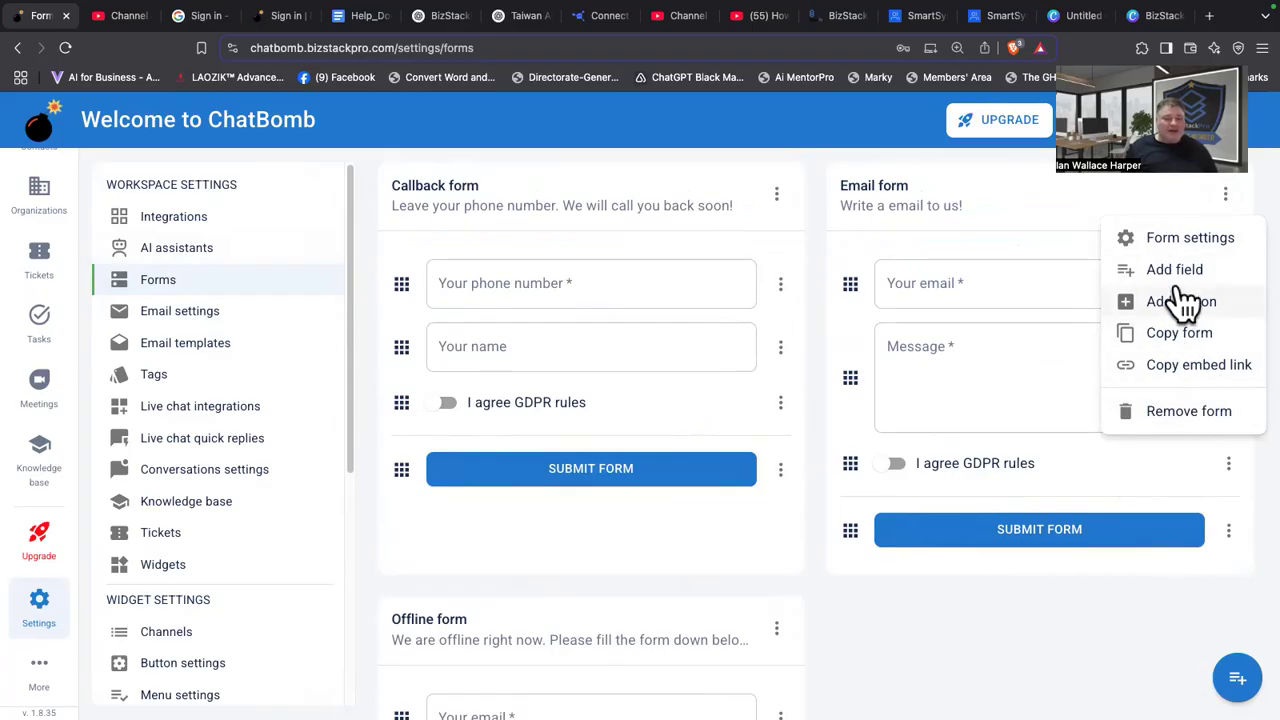
left_click(1198, 240)
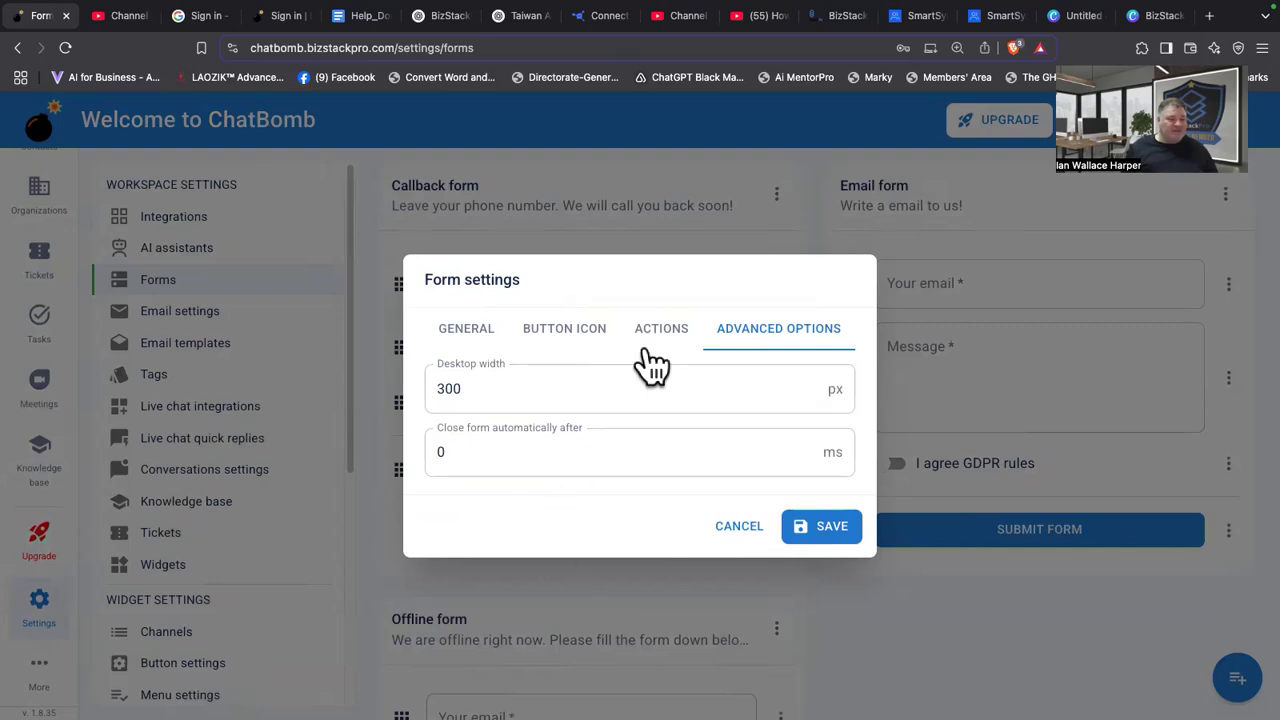
left_click(468, 336)
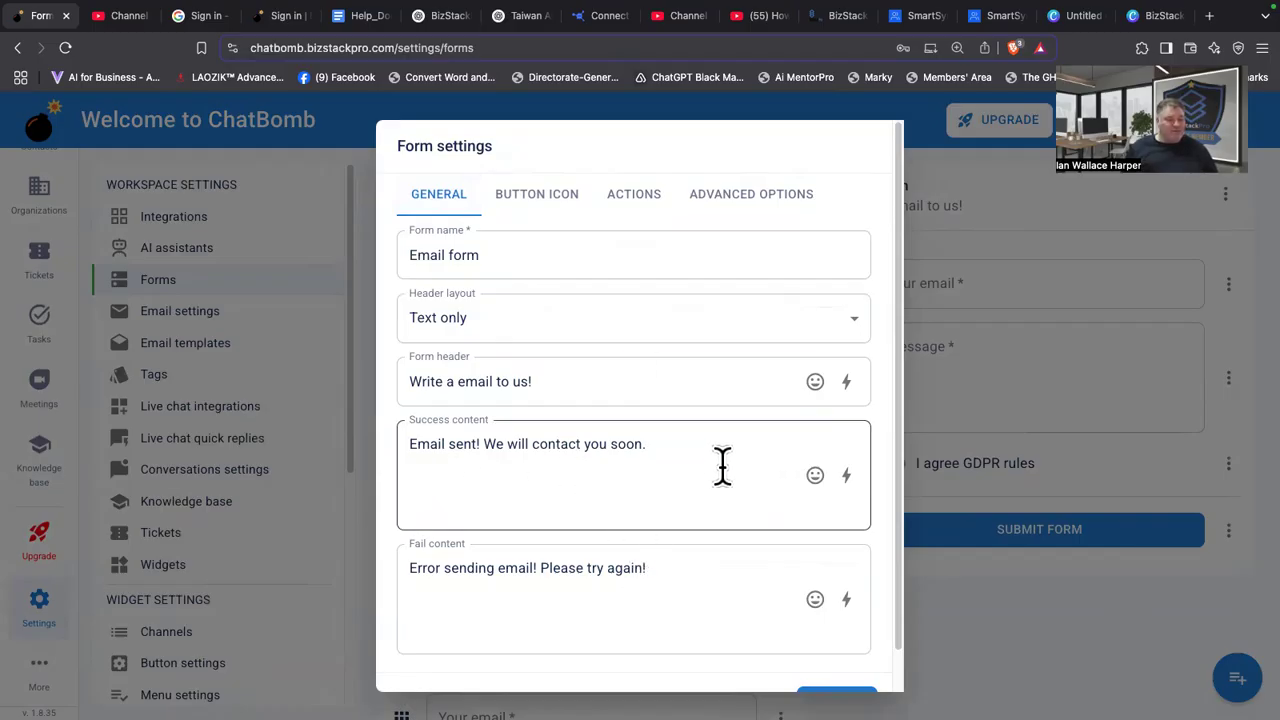
scroll(705, 598, "down", 1)
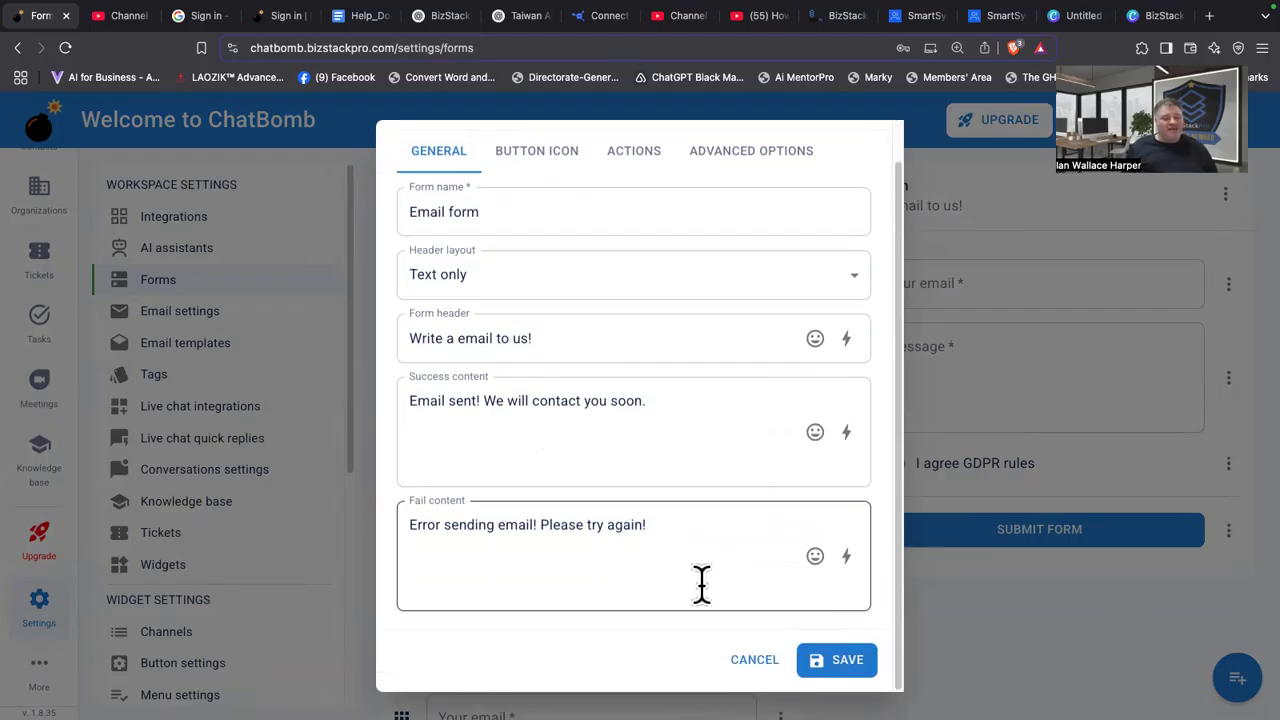
scroll(702, 585, "up", 1)
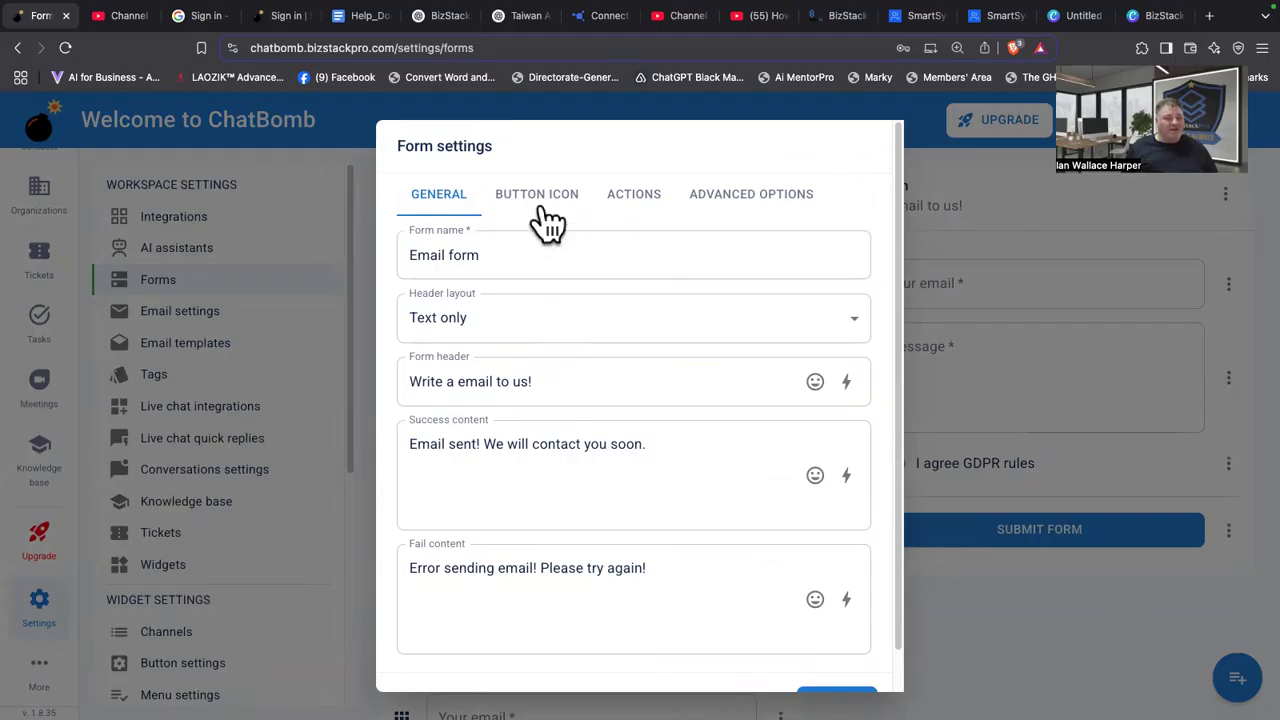
left_click(541, 205)
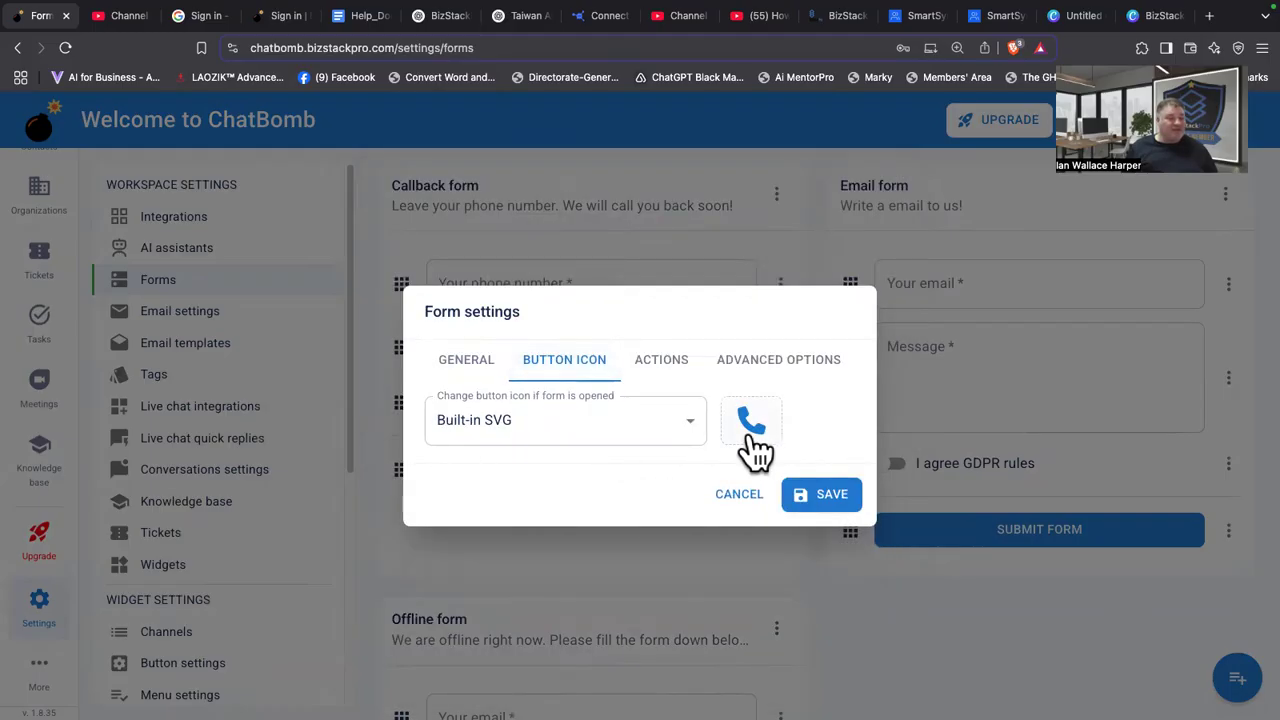
left_click(737, 500)
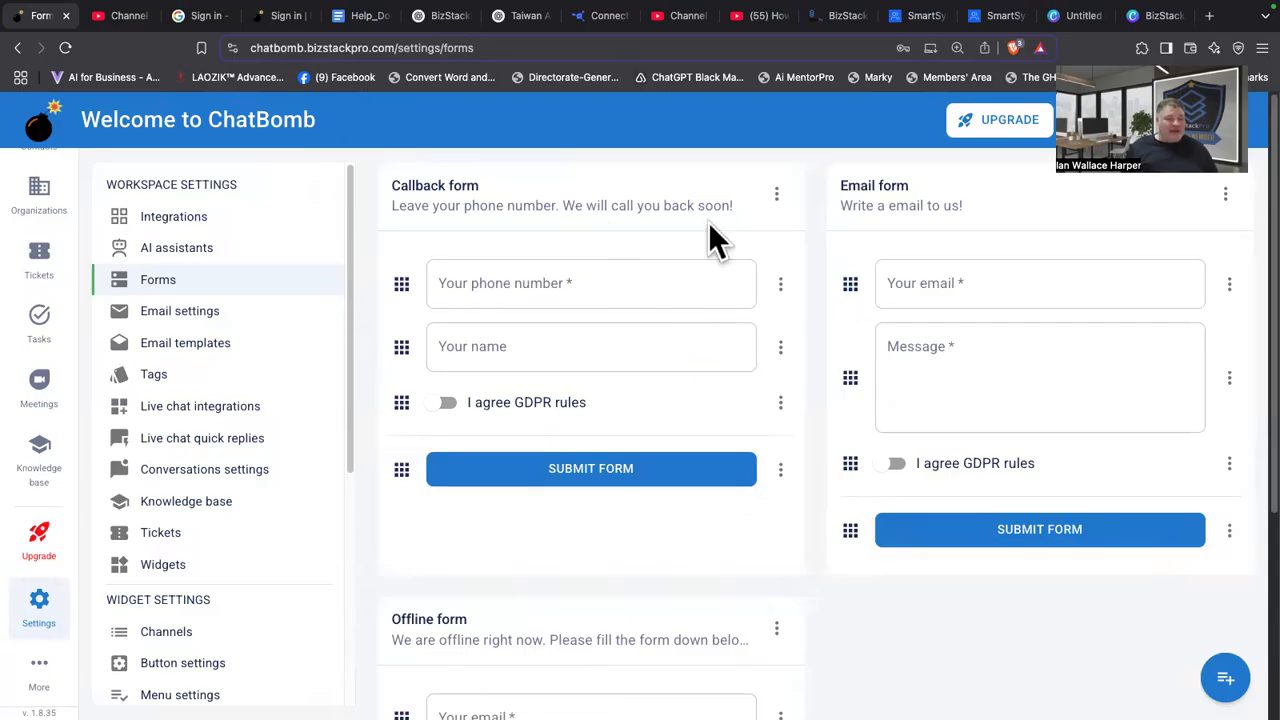
Start a new required field in the Callback form with the ID Phone and the Phone field type.
left_click(778, 208)
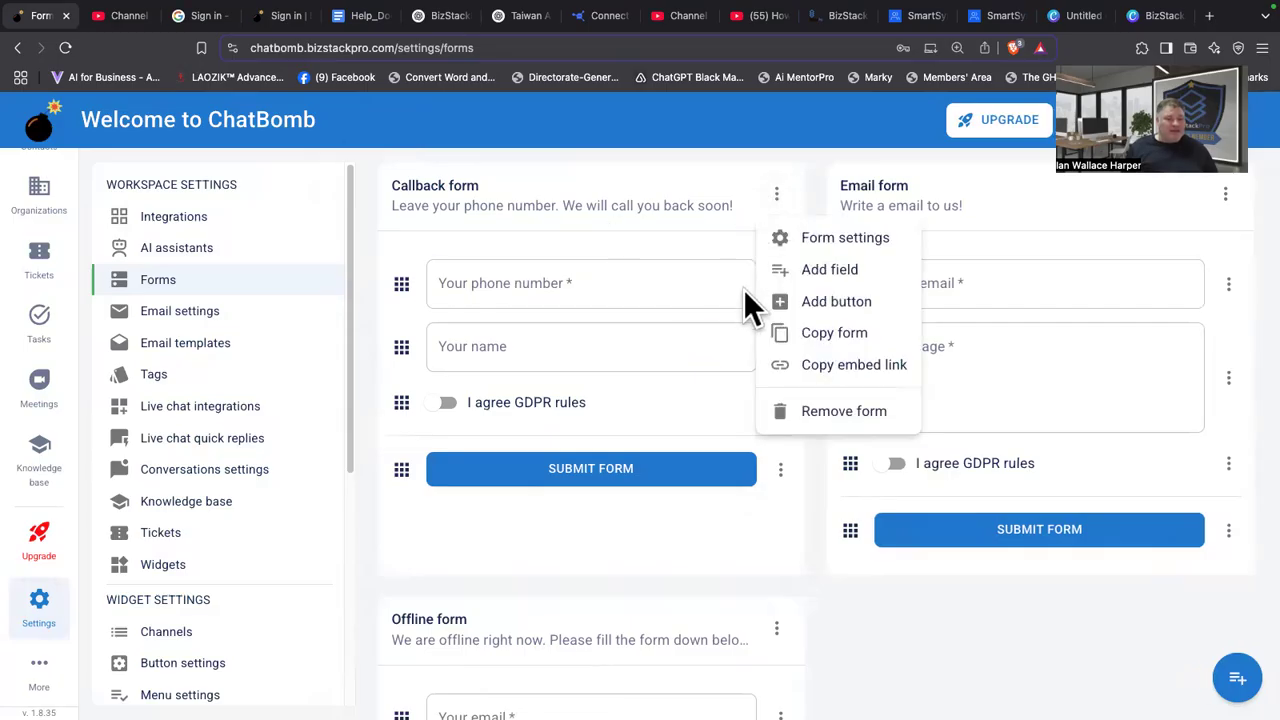
left_click(836, 281)
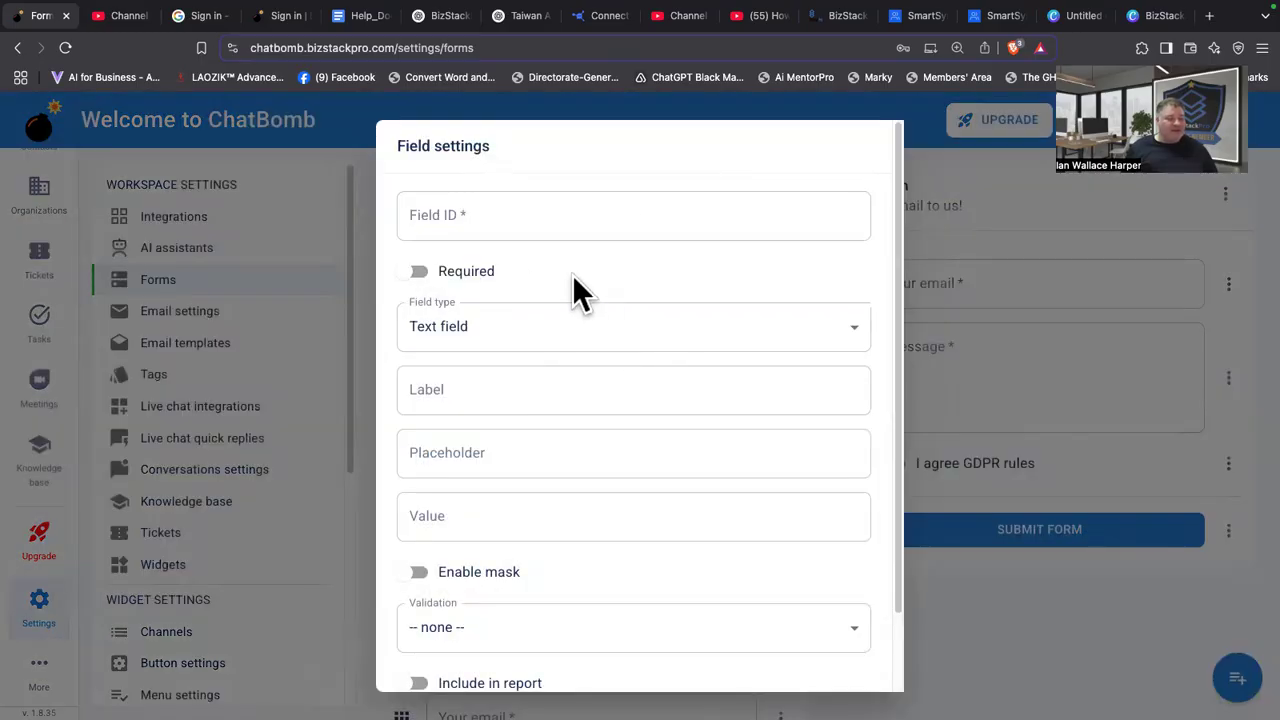
left_click(568, 214)
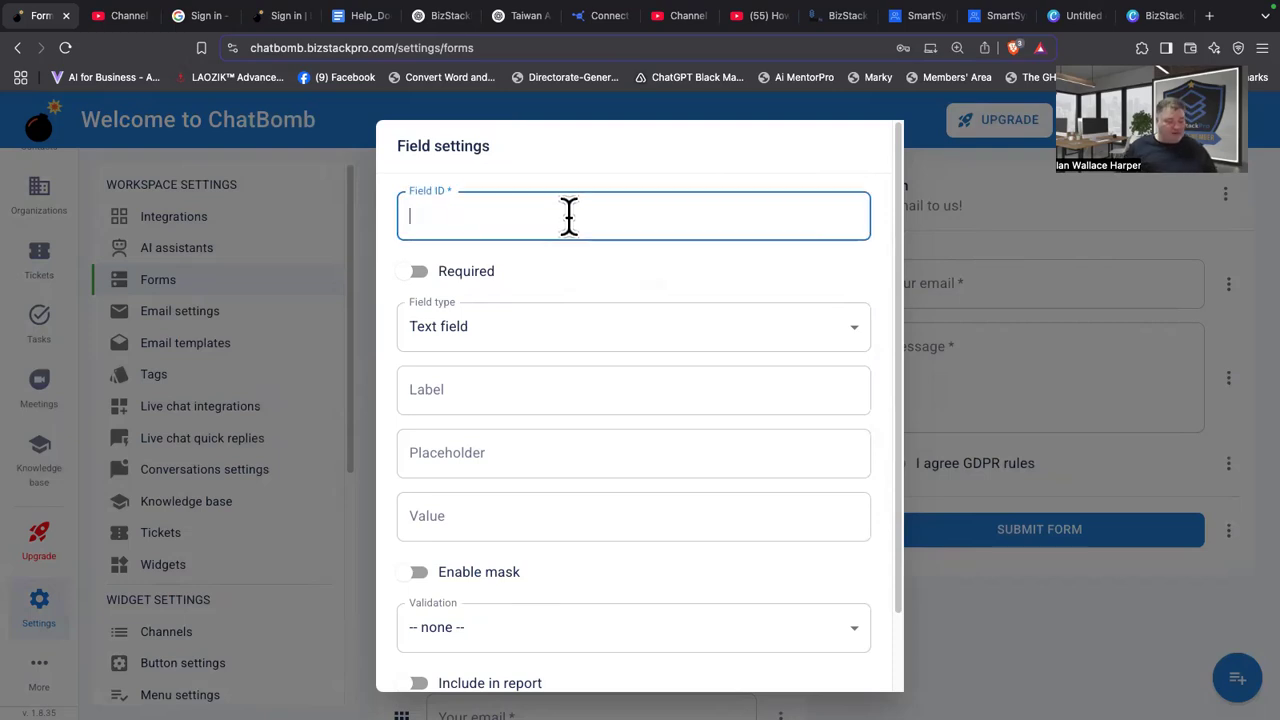
type("Phone")
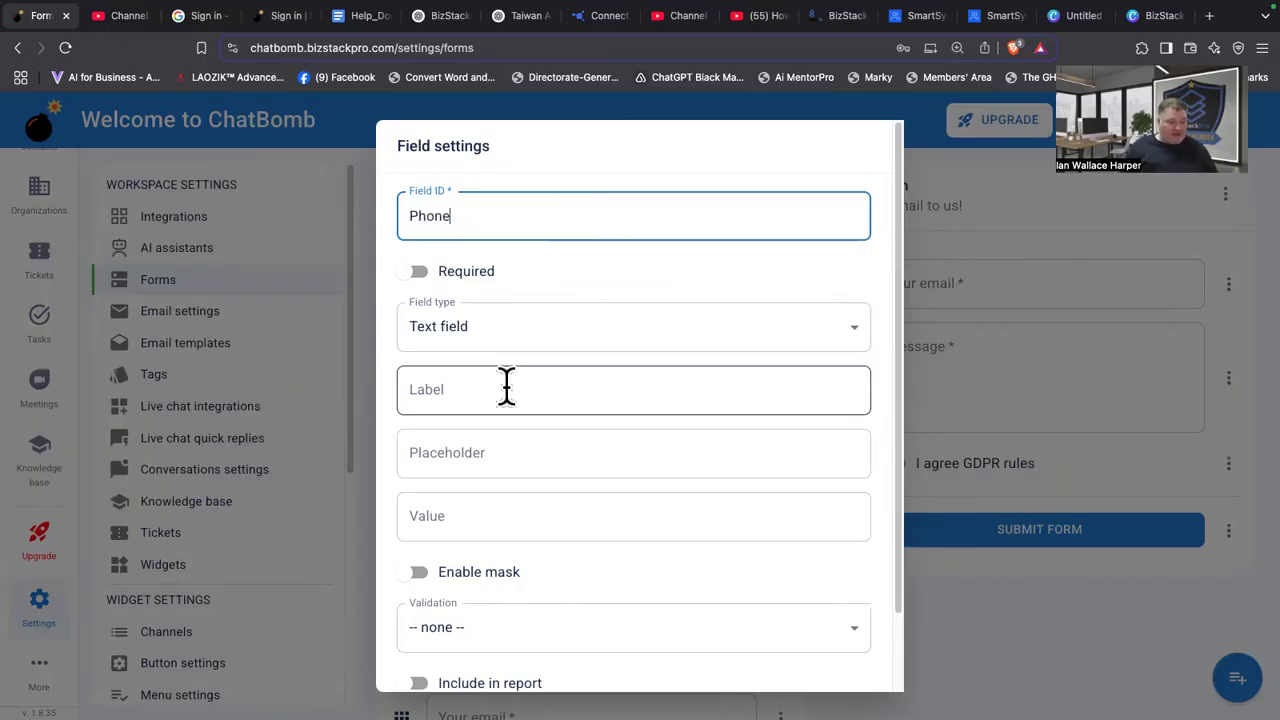
left_click(419, 272)
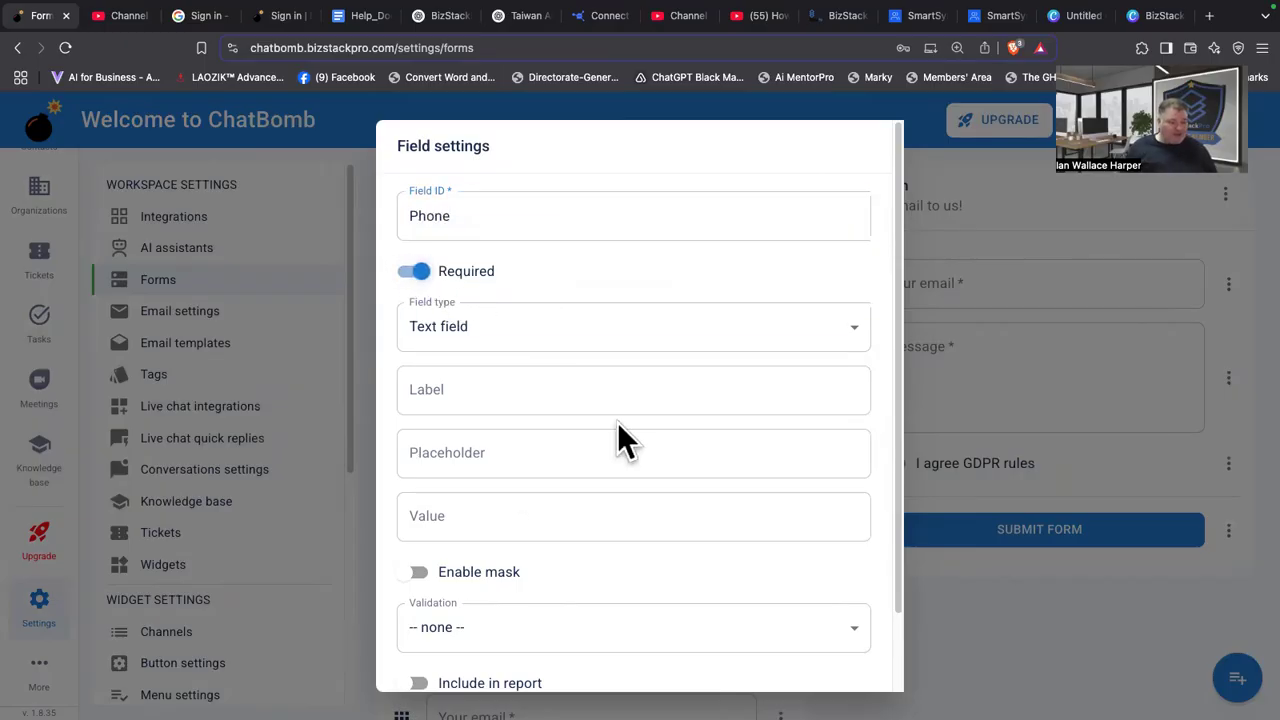
left_click(500, 342)
left_click(509, 346)
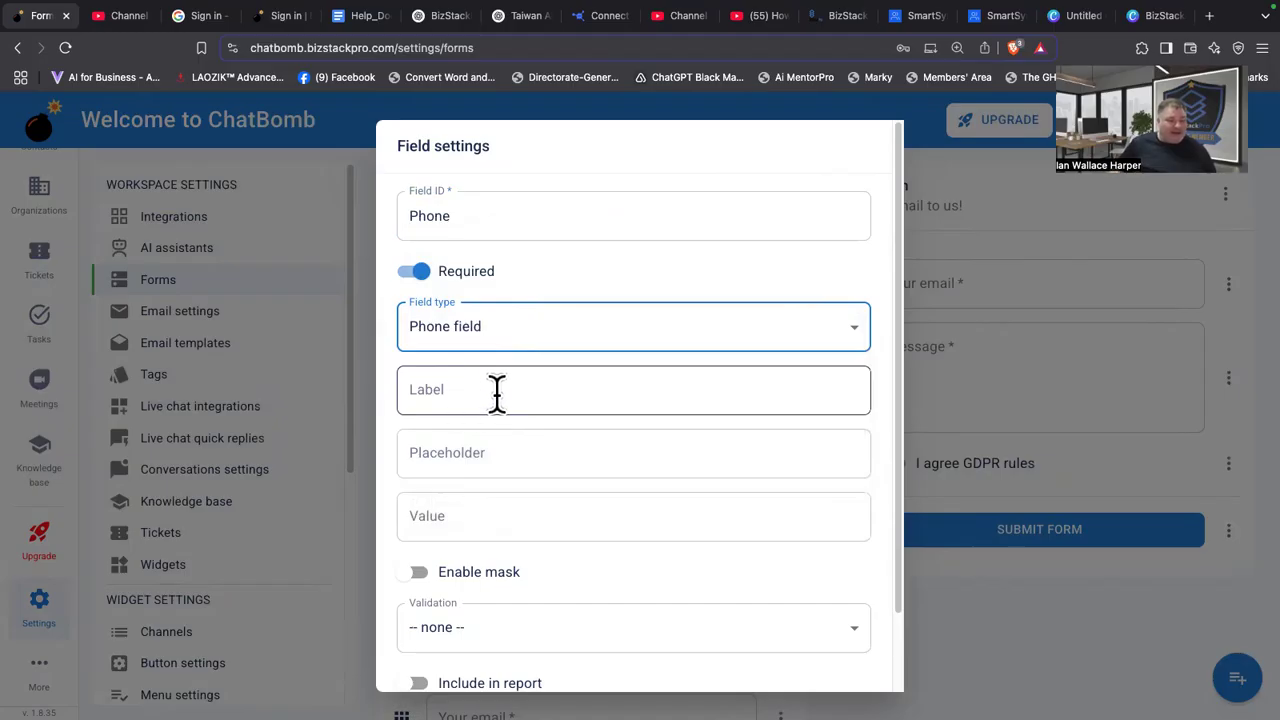
Label the new field Phone and set its placeholder to "Add your Number here".
left_click(497, 392)
type("Phone")
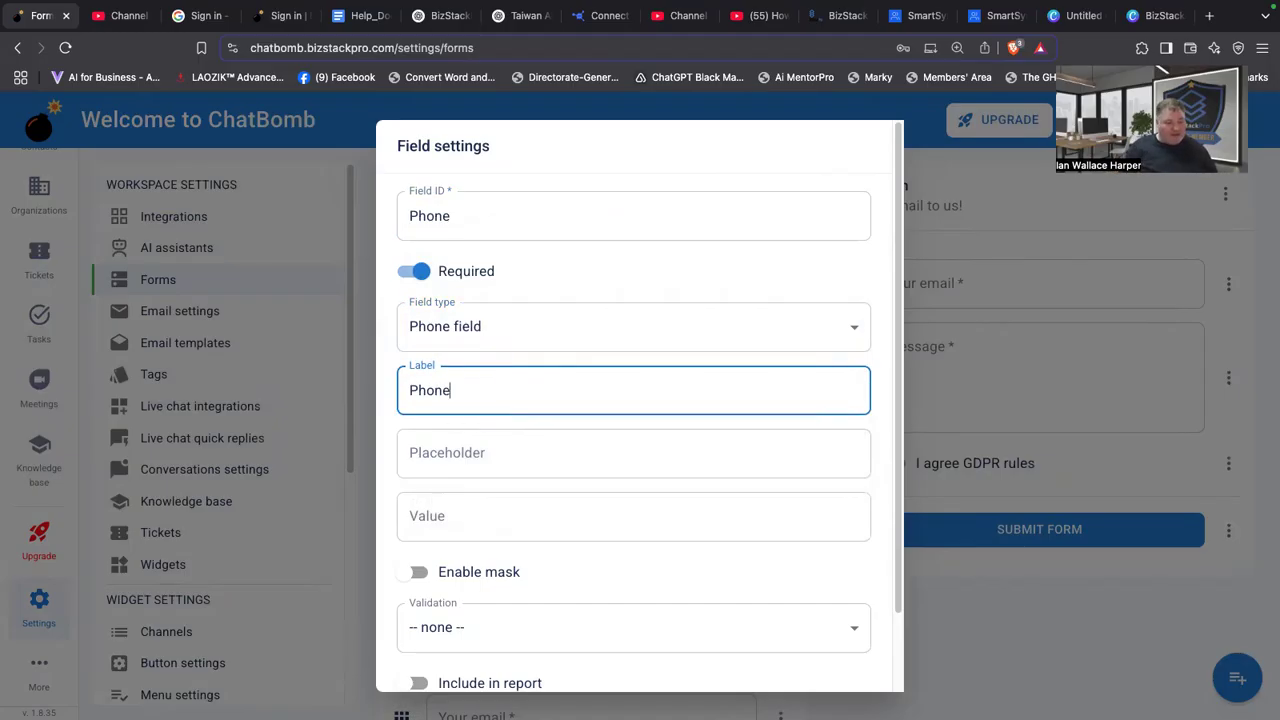
left_click(500, 450)
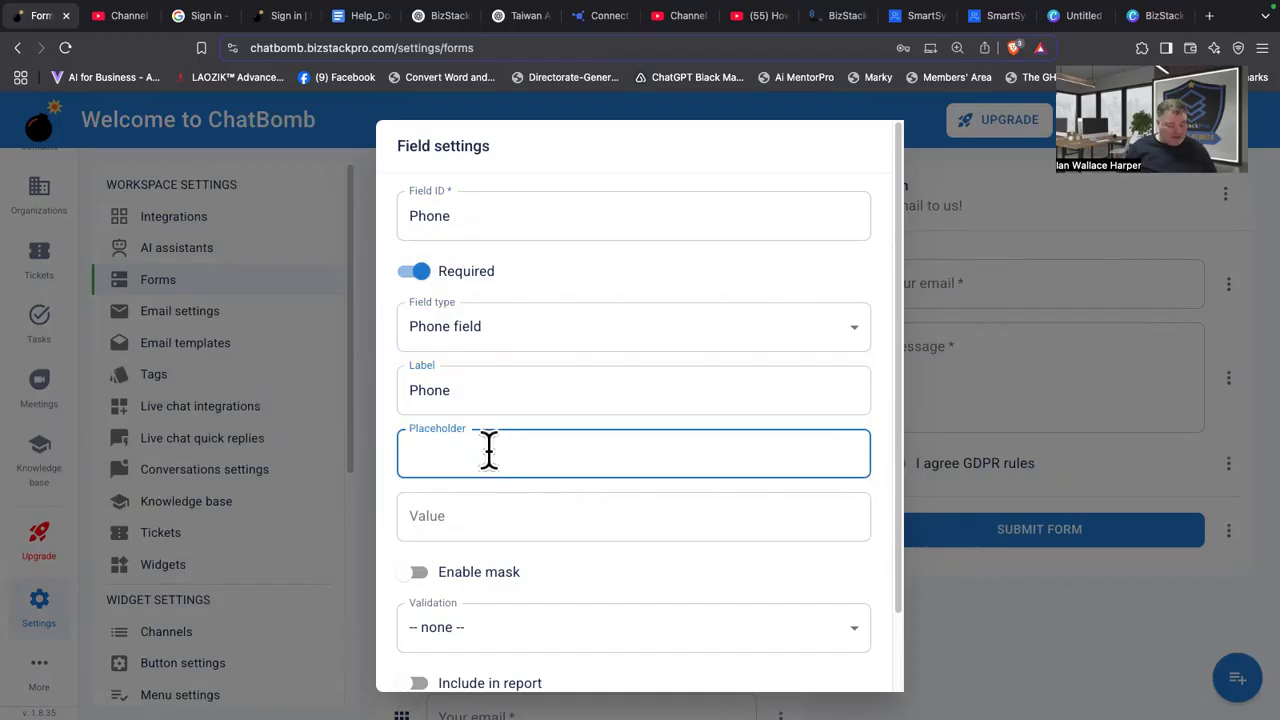
type("Add your Number here")
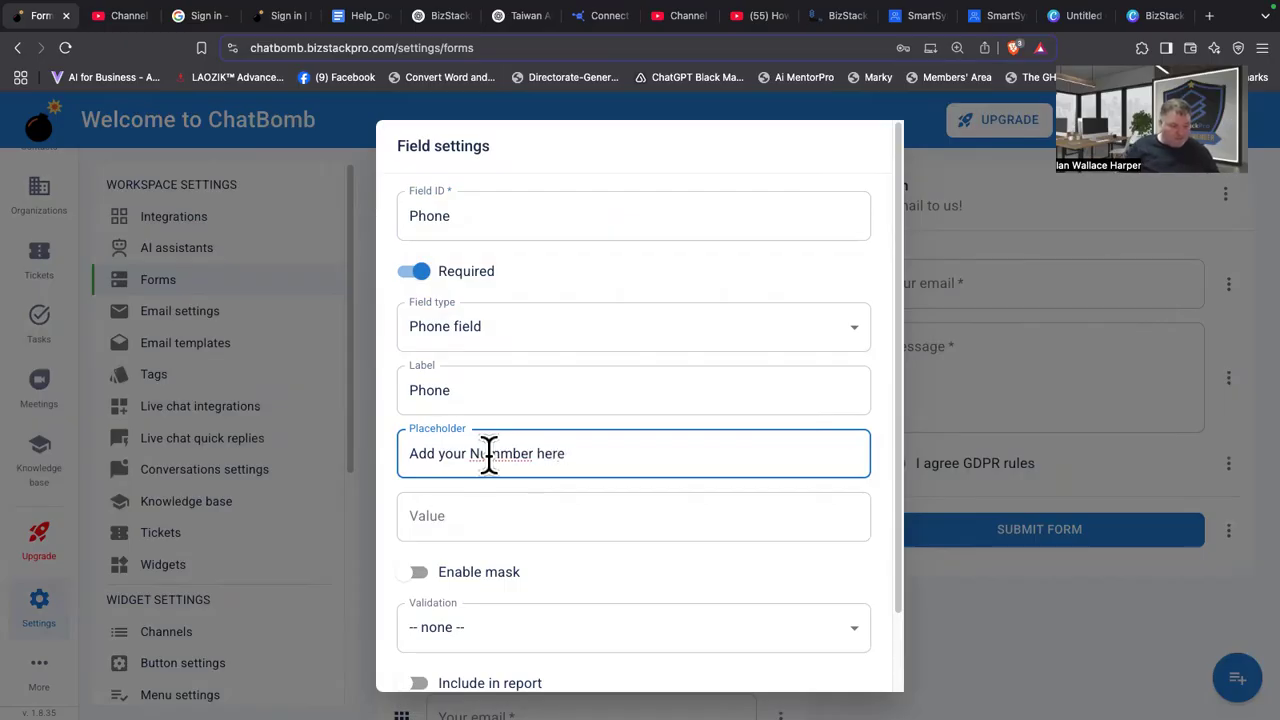
key("Delete")
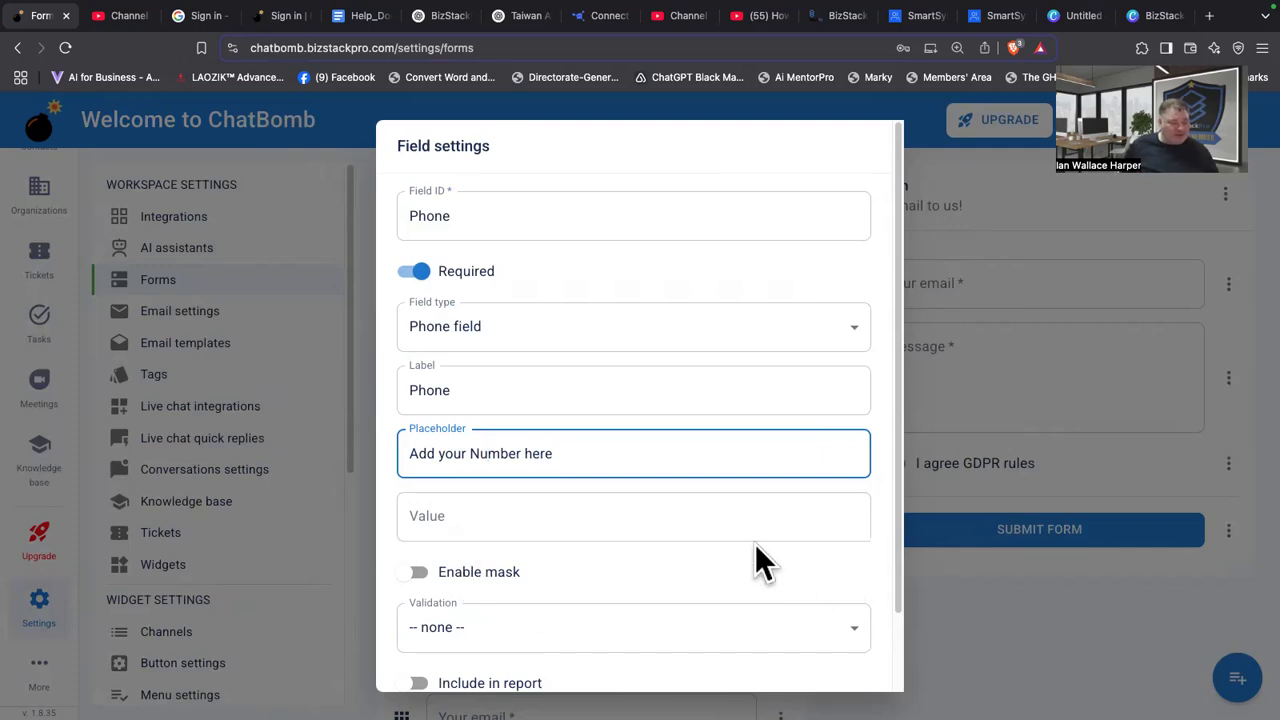
Try the new field's mask and report options, switch both off again and save the field.
scroll(760, 560, "down", 1)
scroll(760, 550, "down", 2)
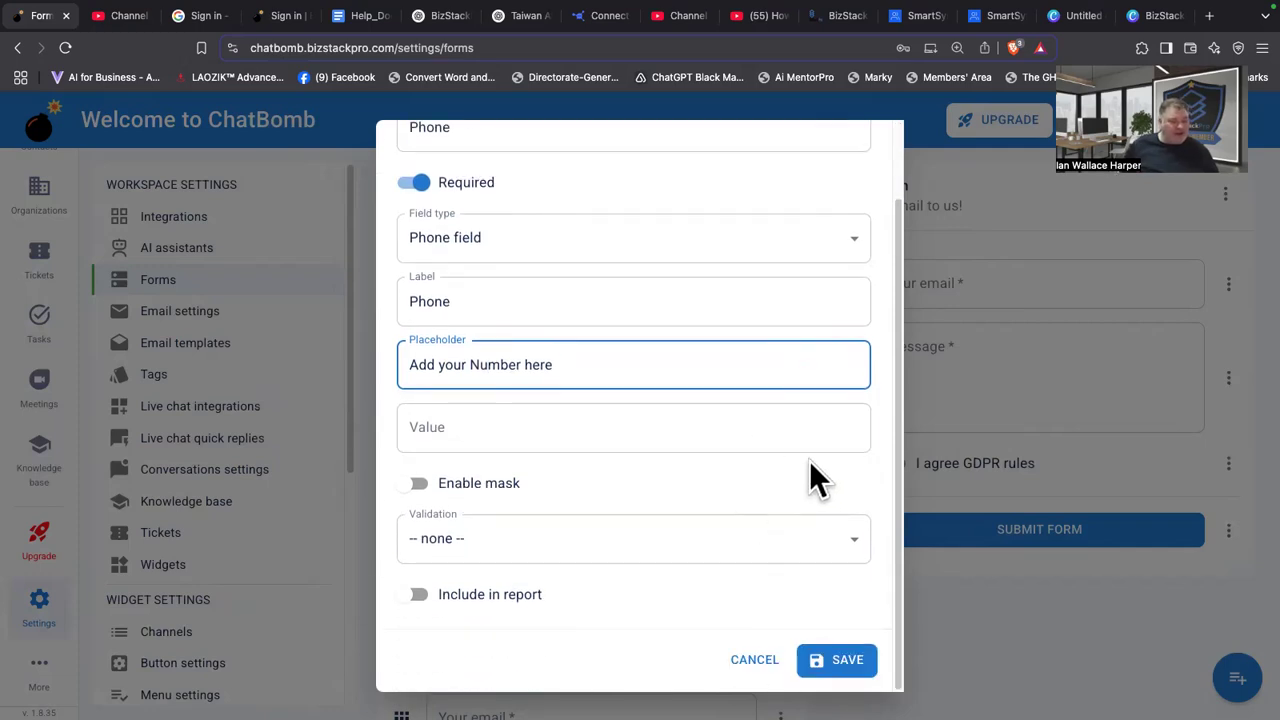
left_click(421, 484)
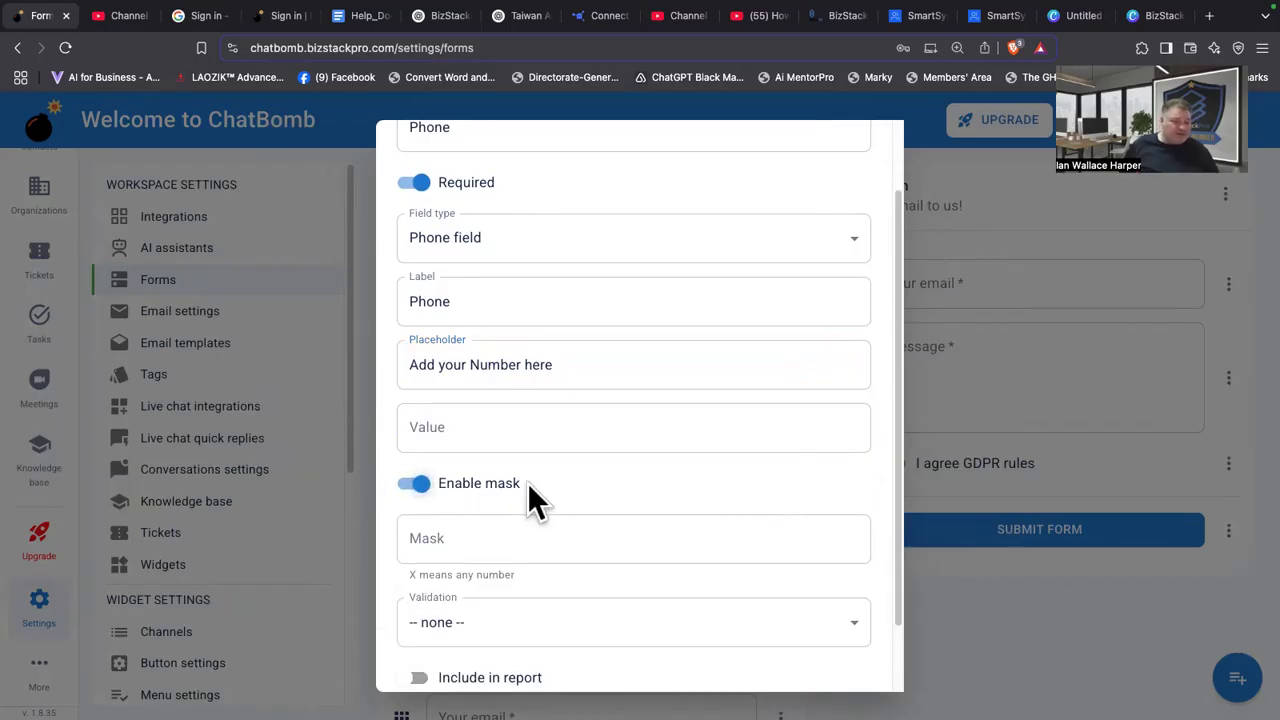
scroll(851, 514, "down", 2)
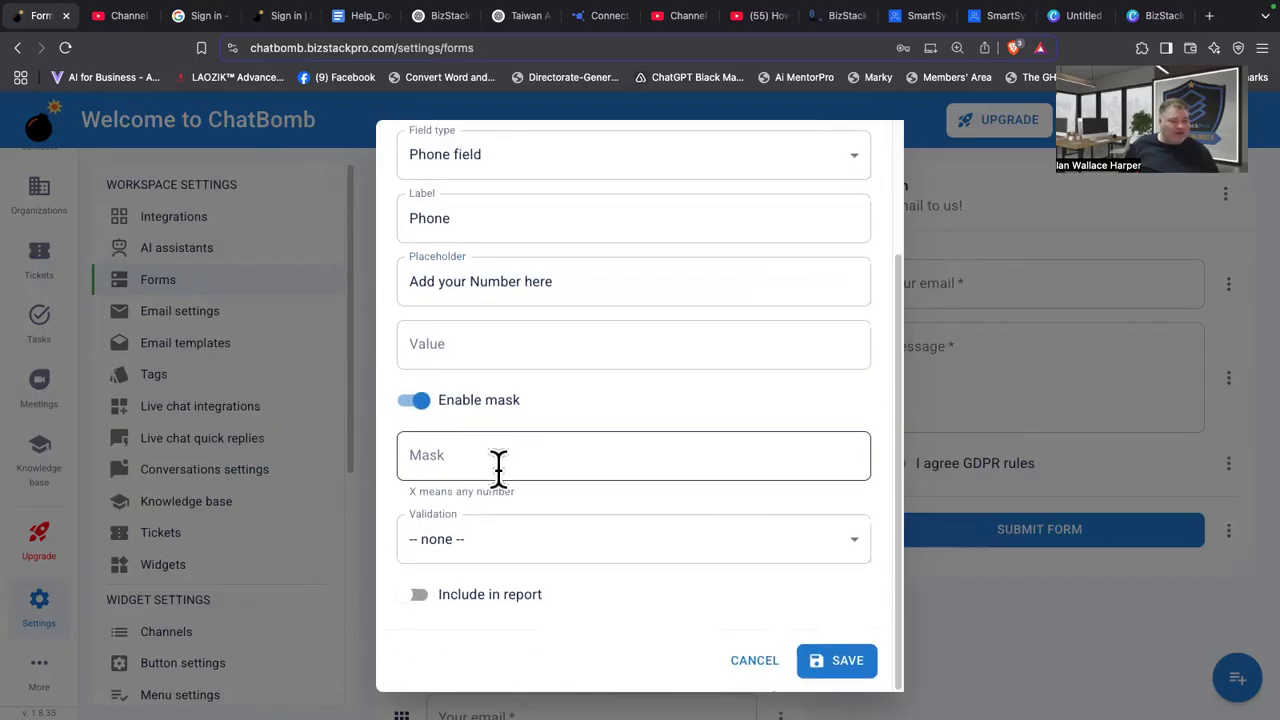
left_click(577, 453)
left_click(591, 415)
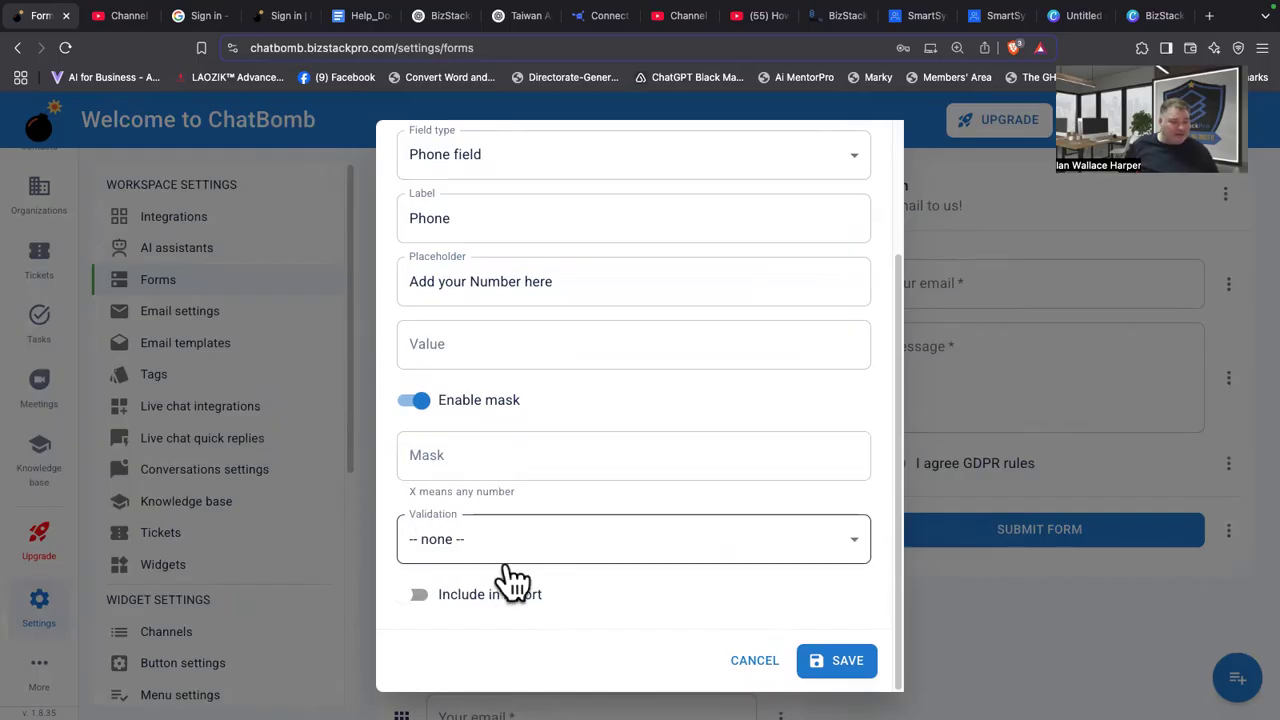
left_click(418, 596)
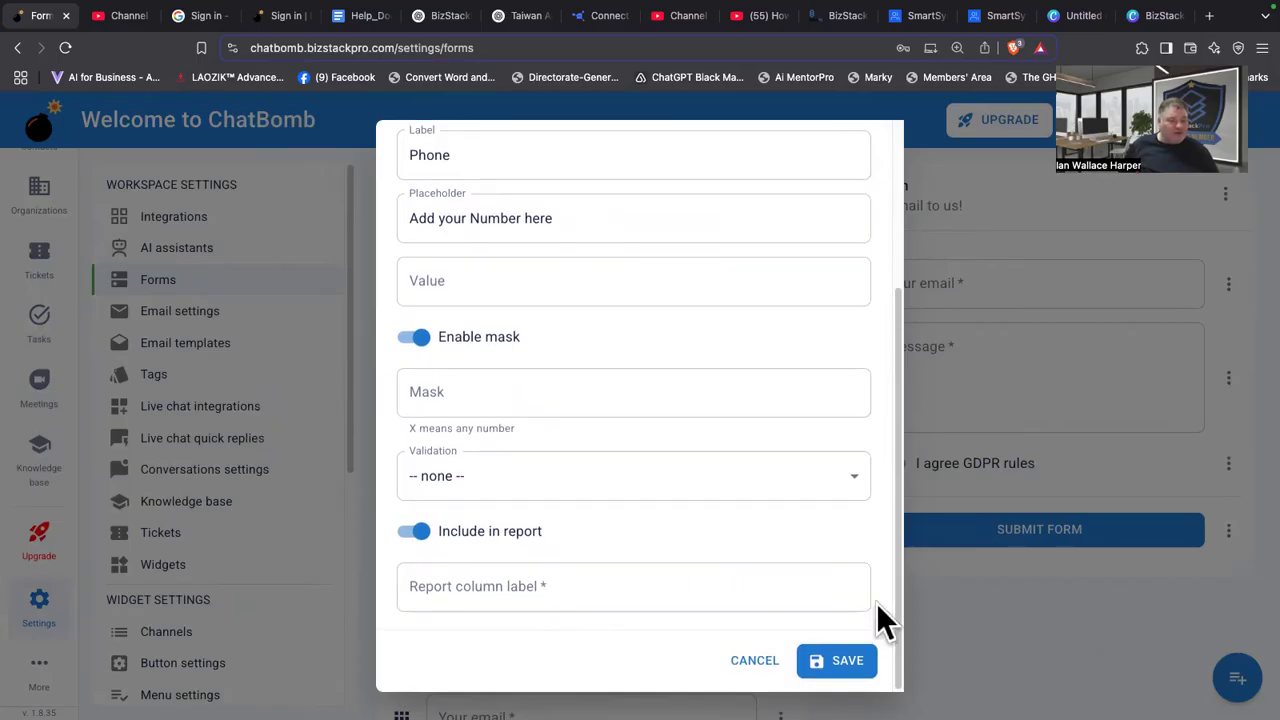
left_click(410, 531)
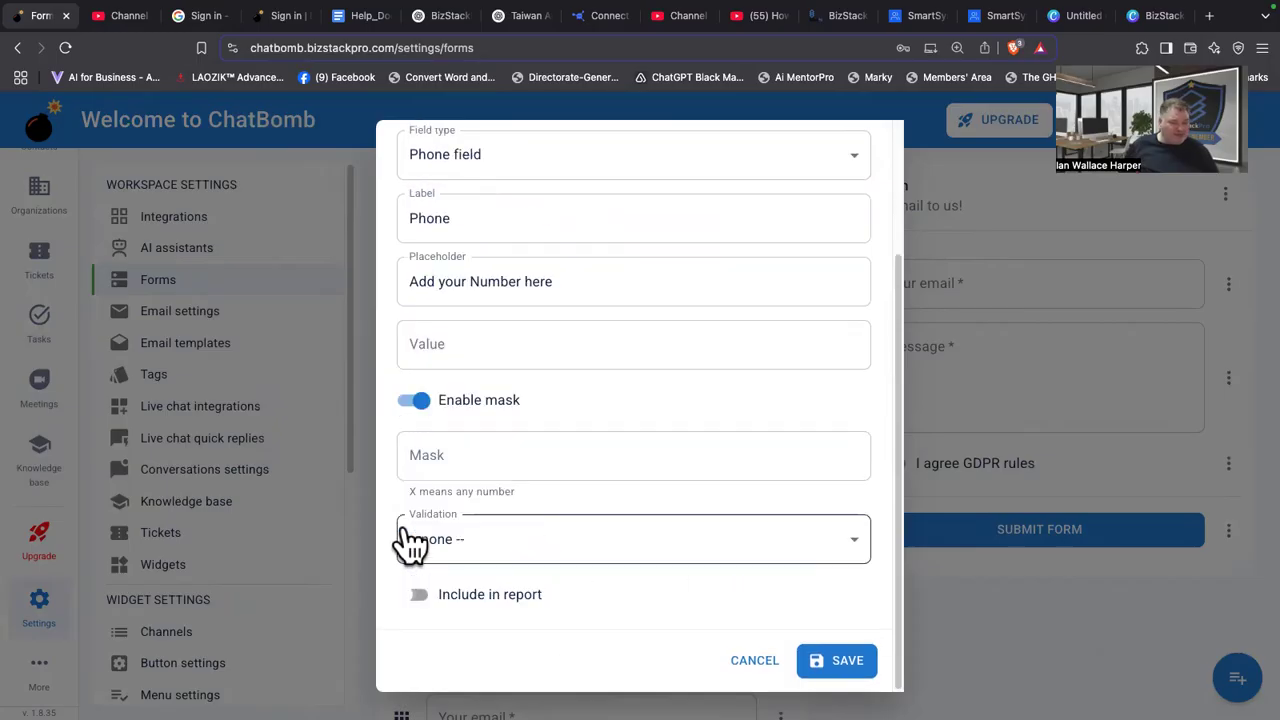
left_click(410, 402)
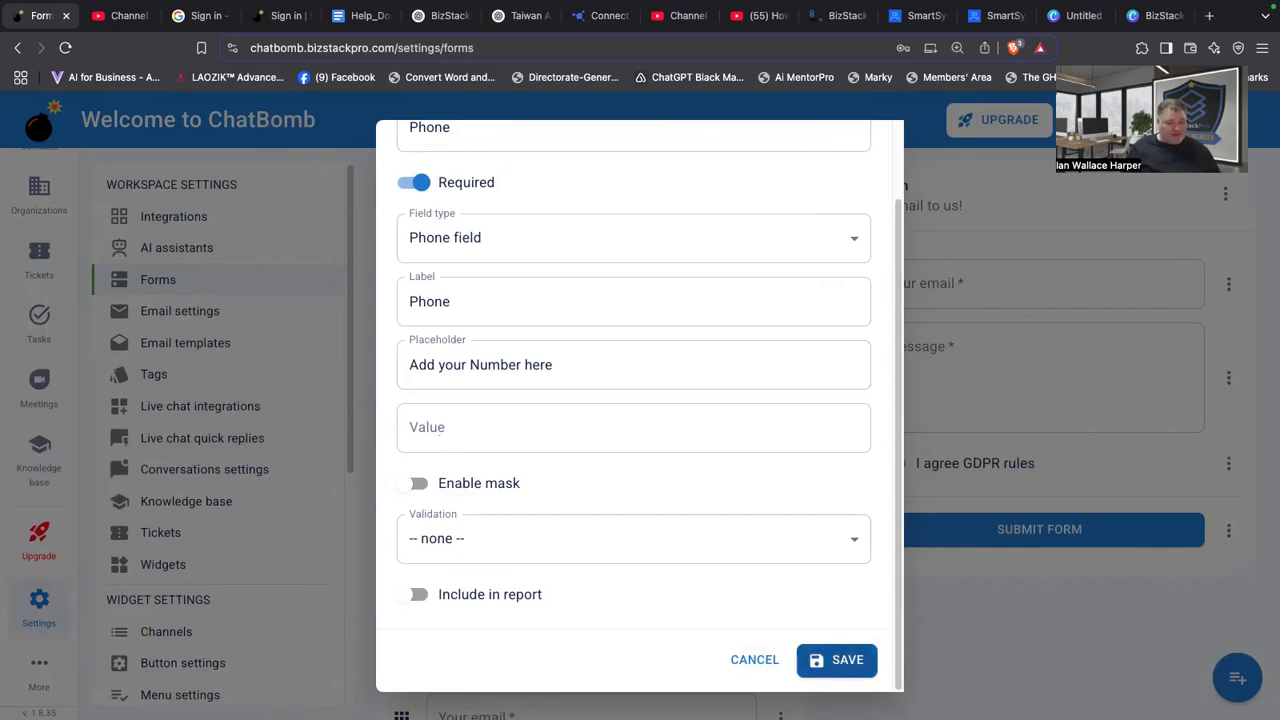
left_click(830, 660)
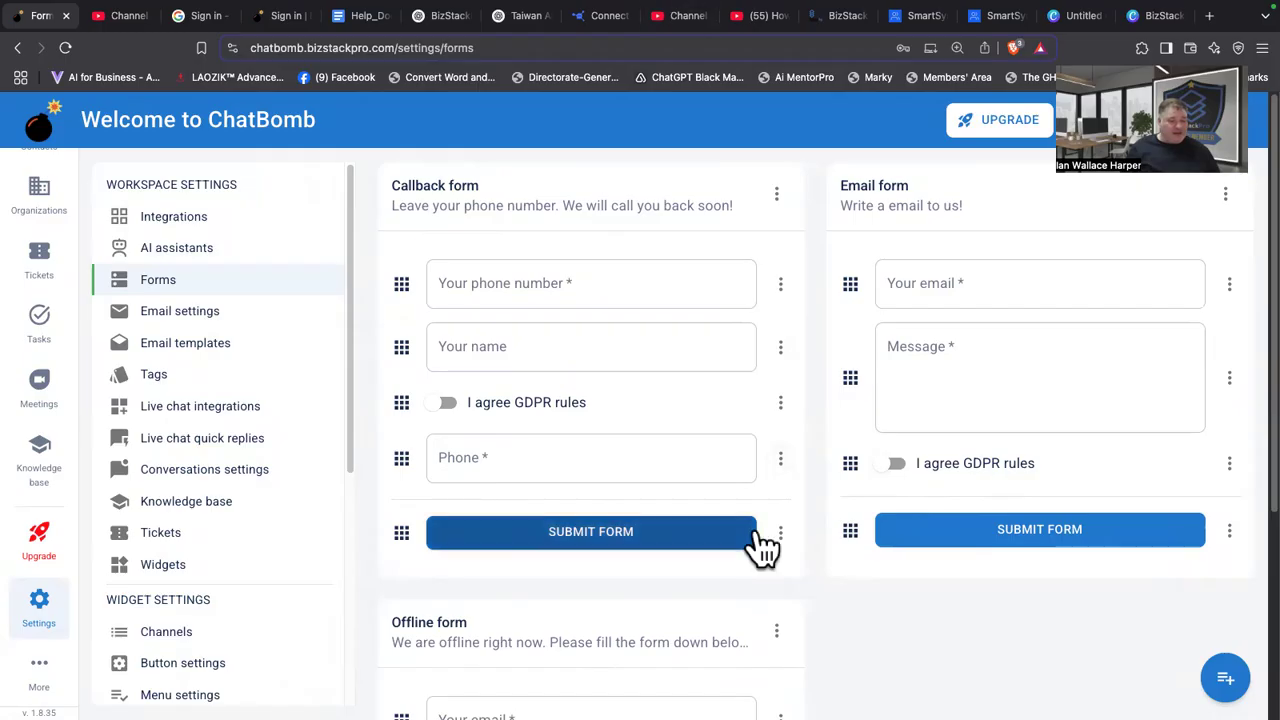
Remove the added Phone field from the Callback form.
left_click(782, 462)
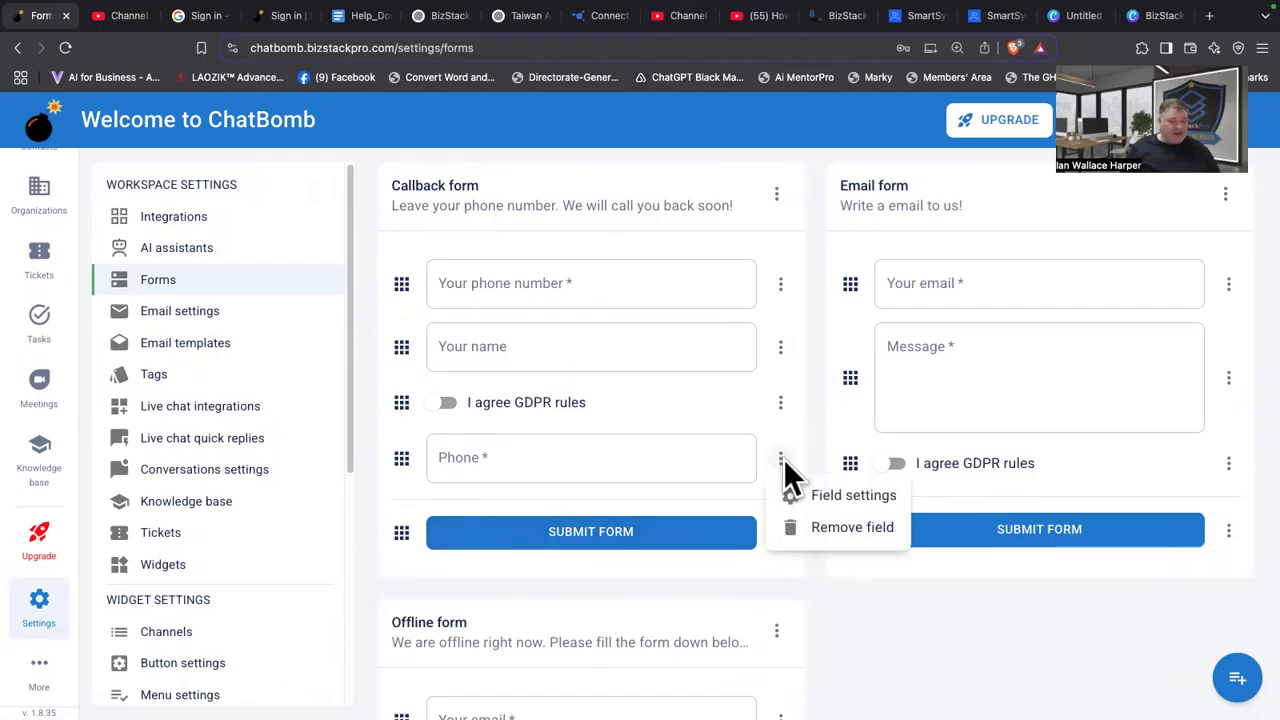
left_click(845, 540)
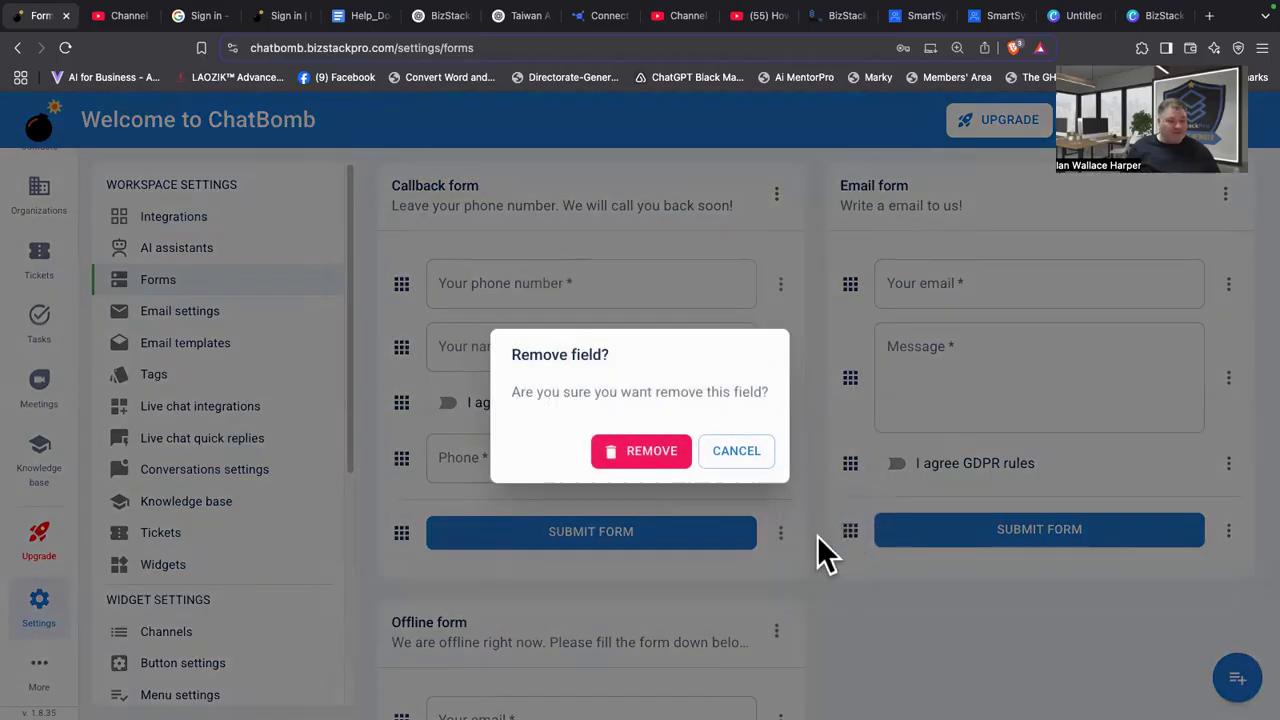
left_click(656, 456)
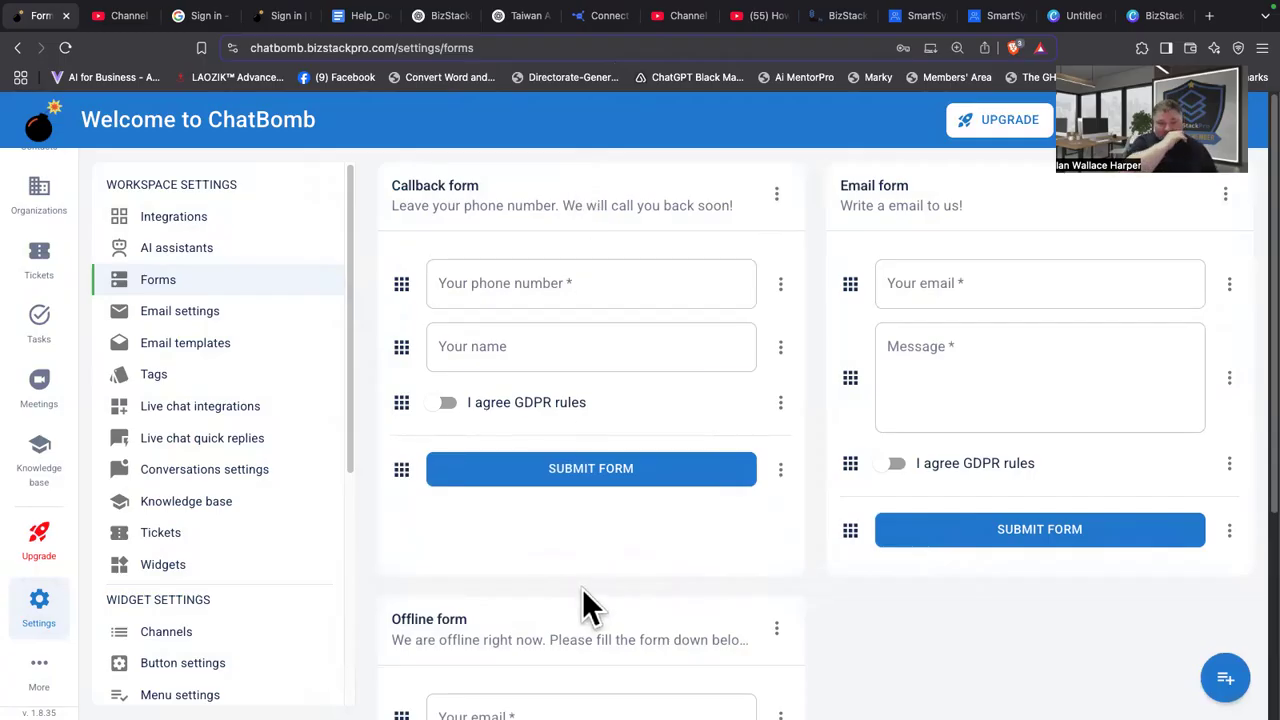
Check the actions offered for the Callback form and look over the Callback, Email and Offline forms.
left_click(776, 192)
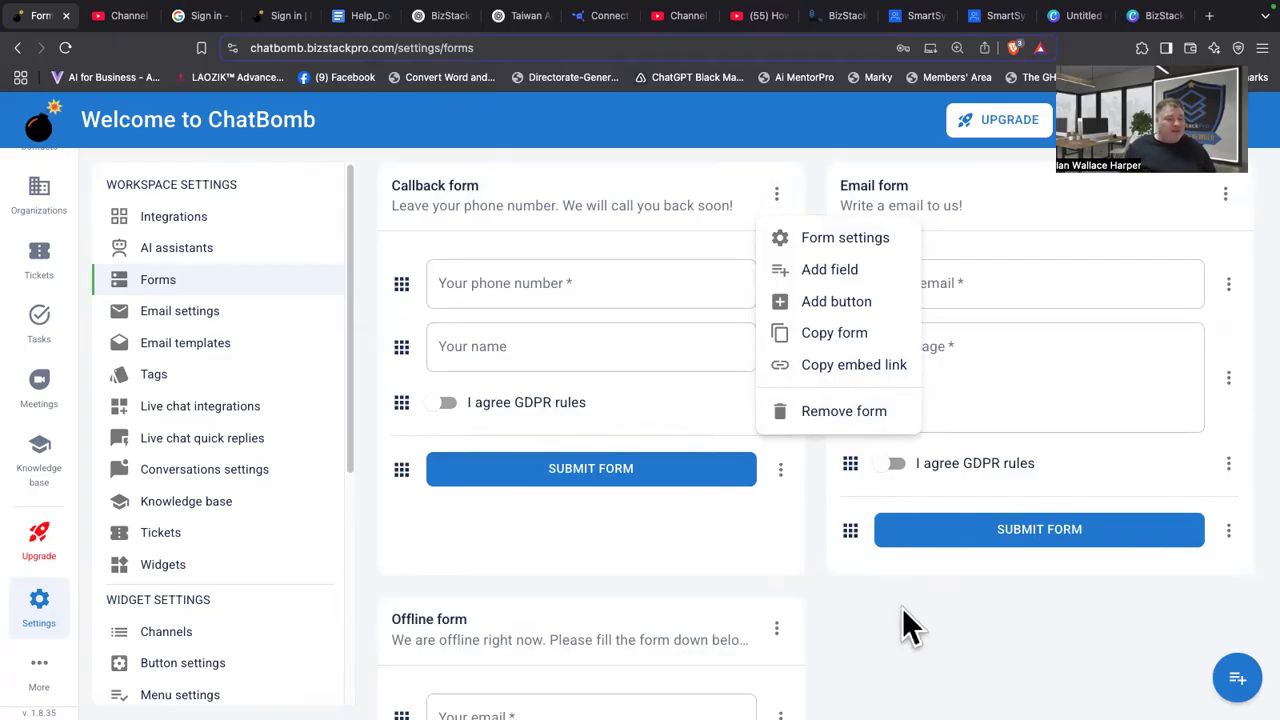
left_click(606, 134)
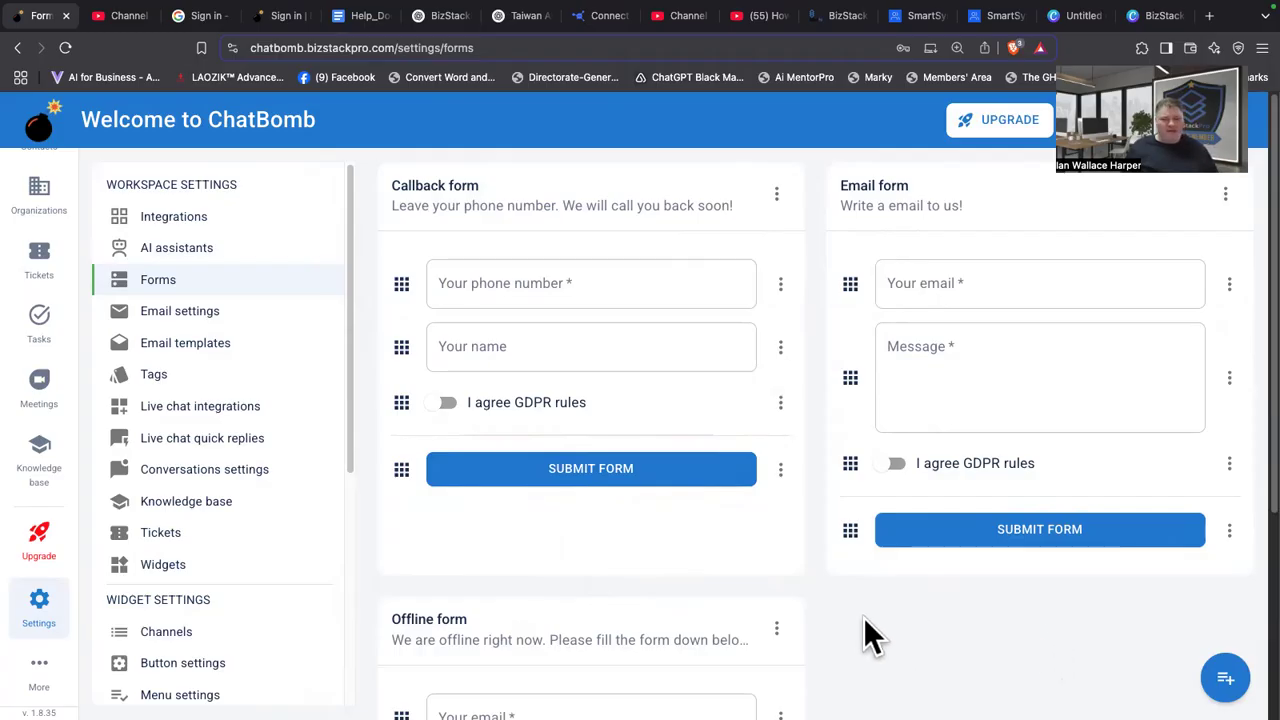
scroll(911, 638, "down", 3)
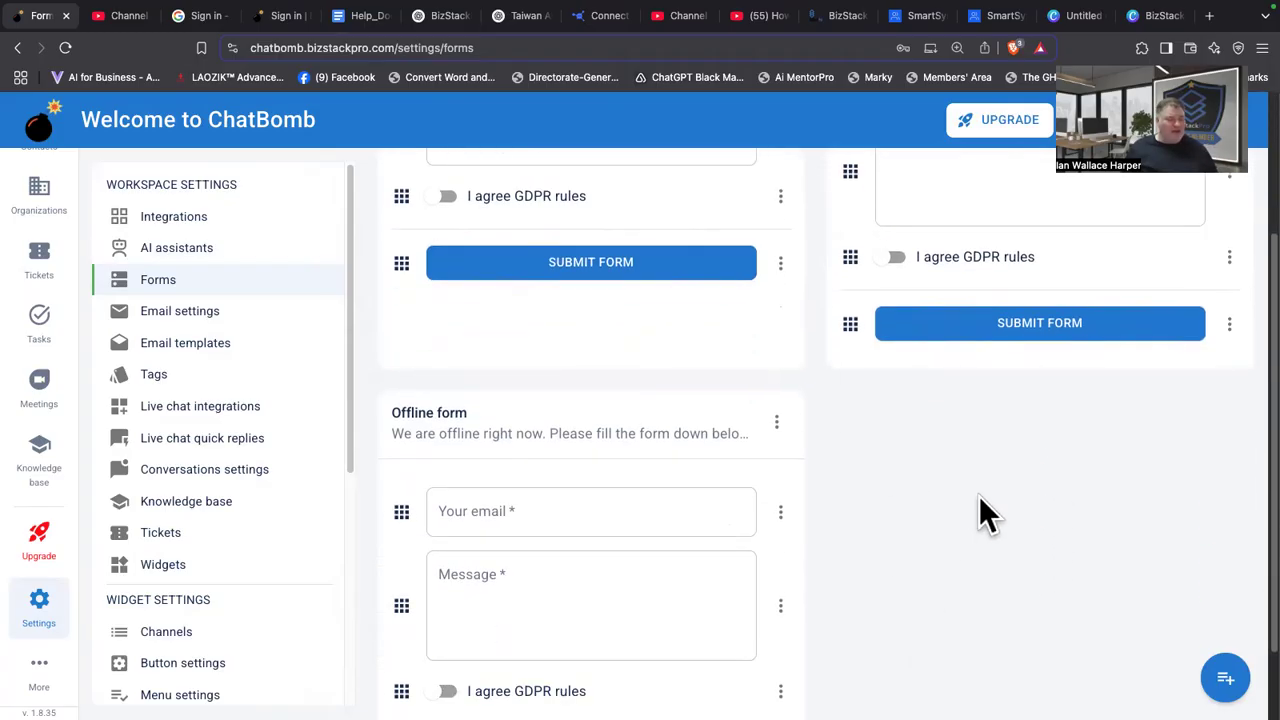
scroll(979, 497, "down", 1)
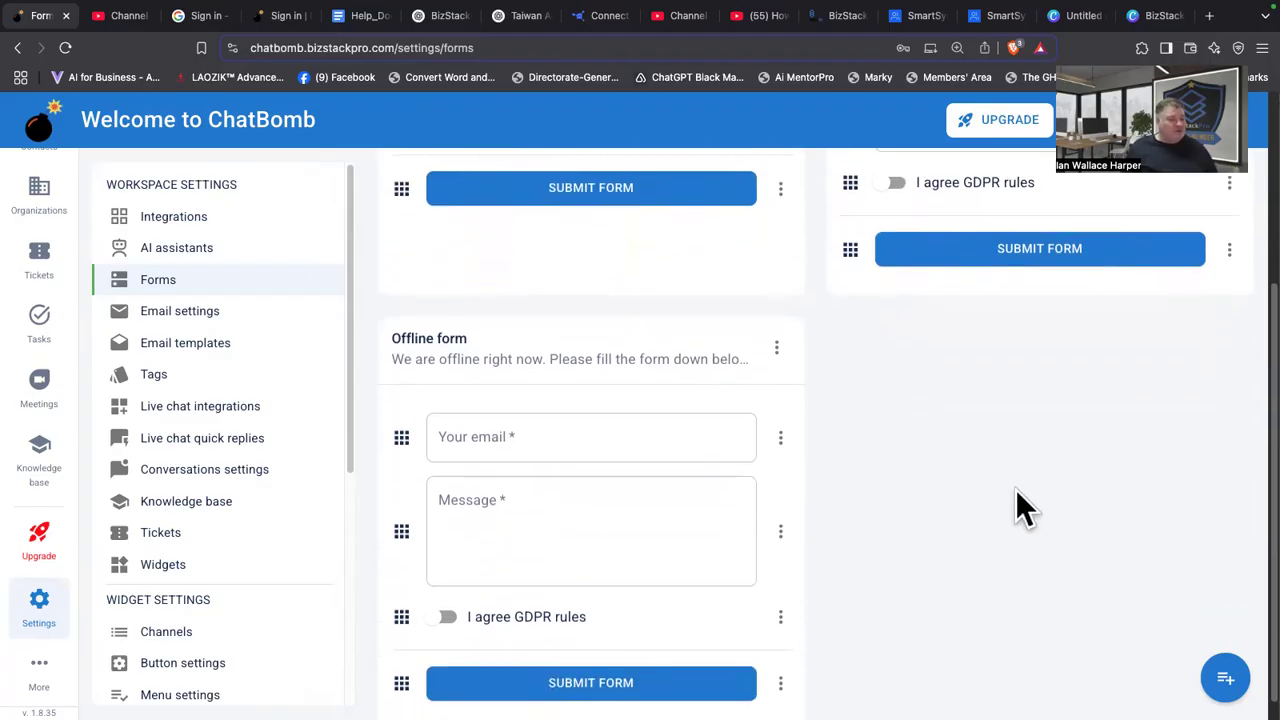
scroll(1015, 490, "up", 4)
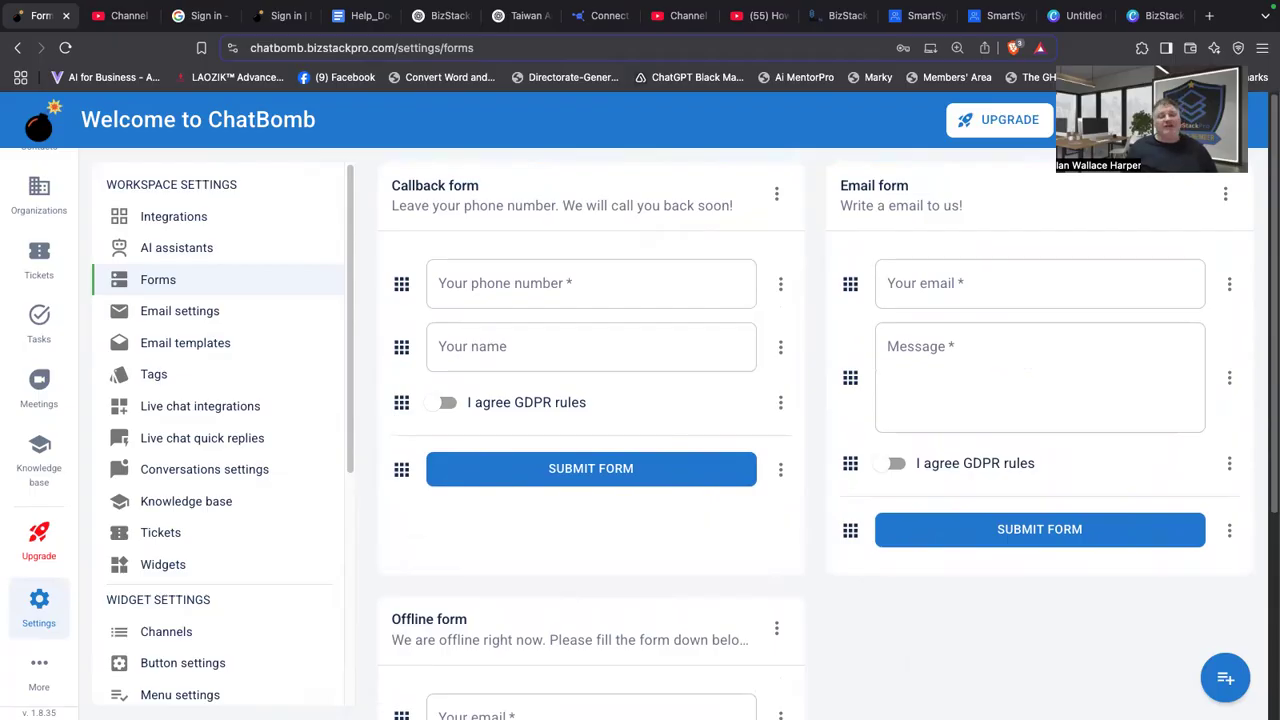
scroll(950, 655, "down", 1)
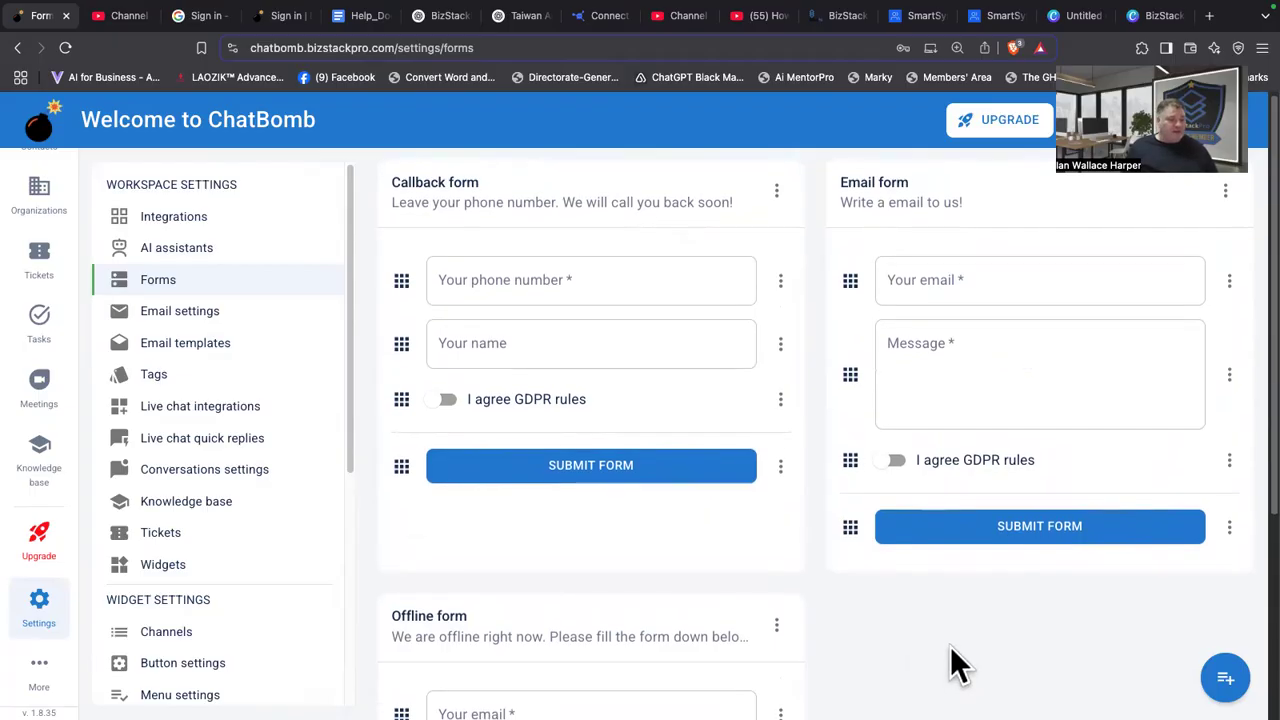
scroll(950, 648, "down", 1)
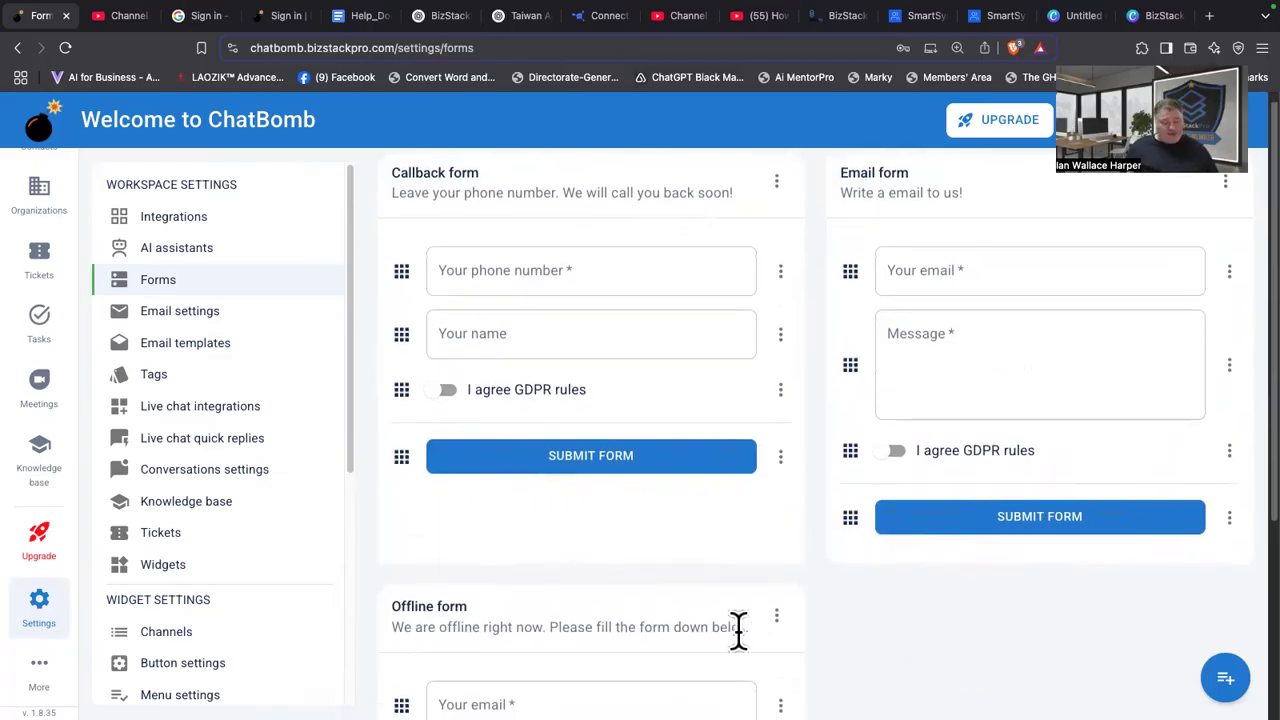